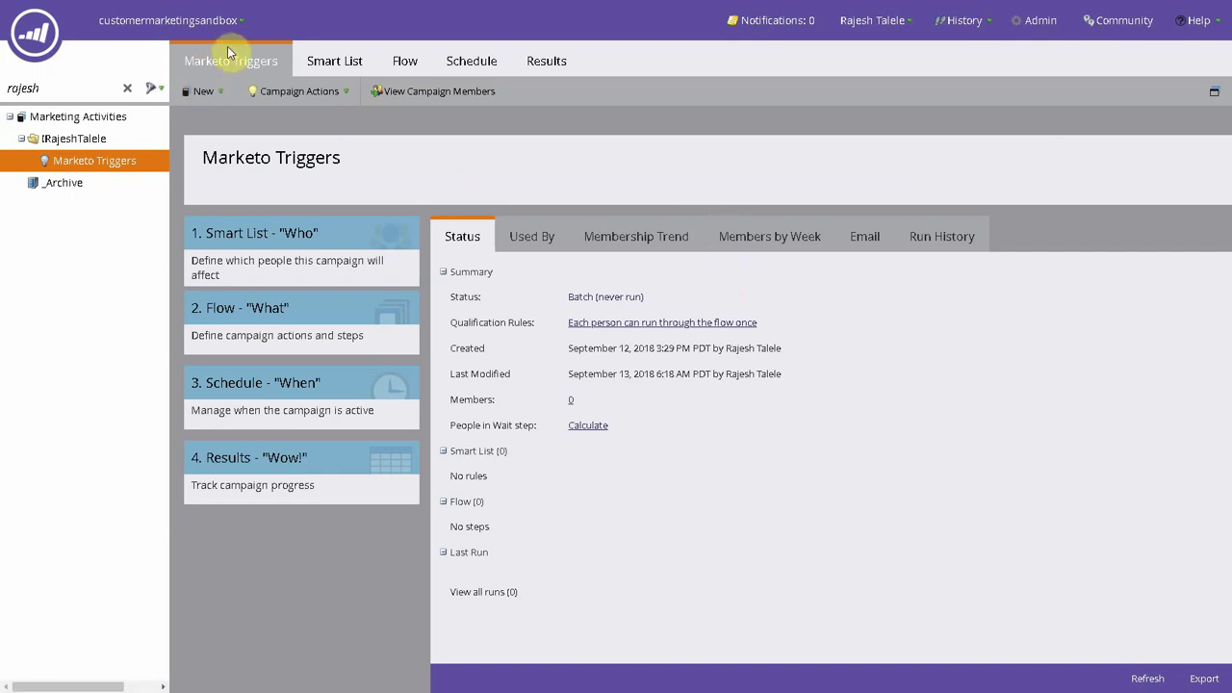
Open the Marketo Triggers campaign's smart list and add the Email Bounces trigger from the Email triggers to it.
left_click(342, 63)
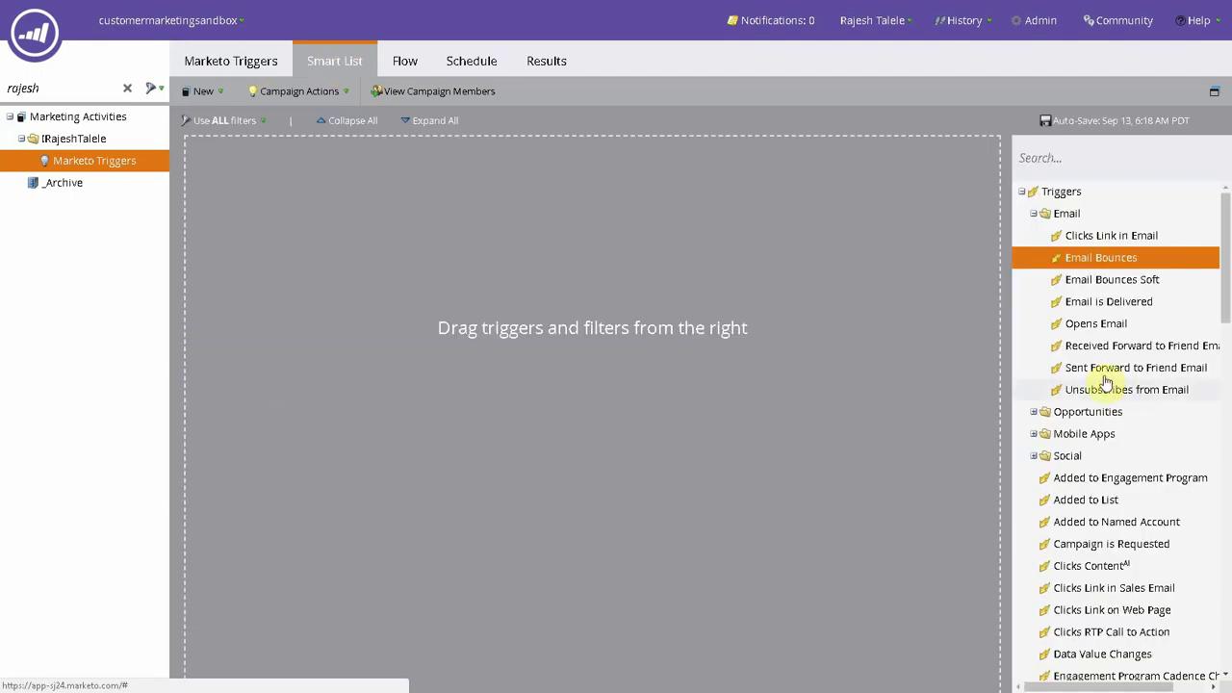
left_click(1022, 192)
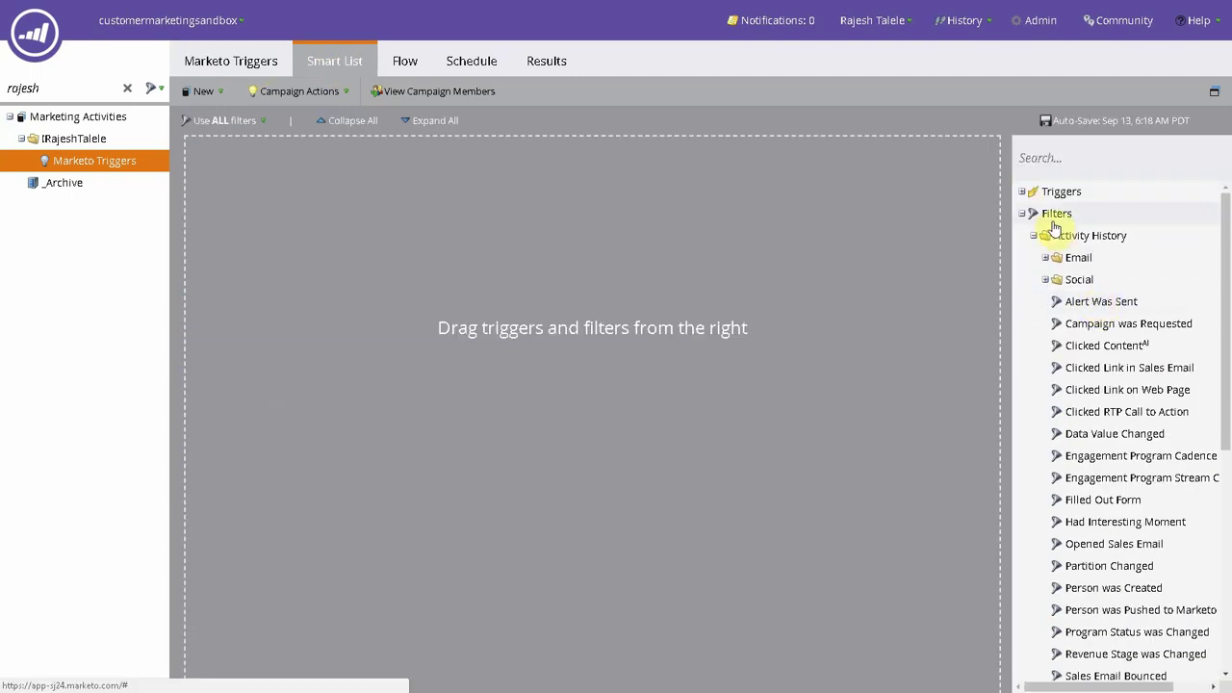
left_click(1023, 214)
left_click(1022, 193)
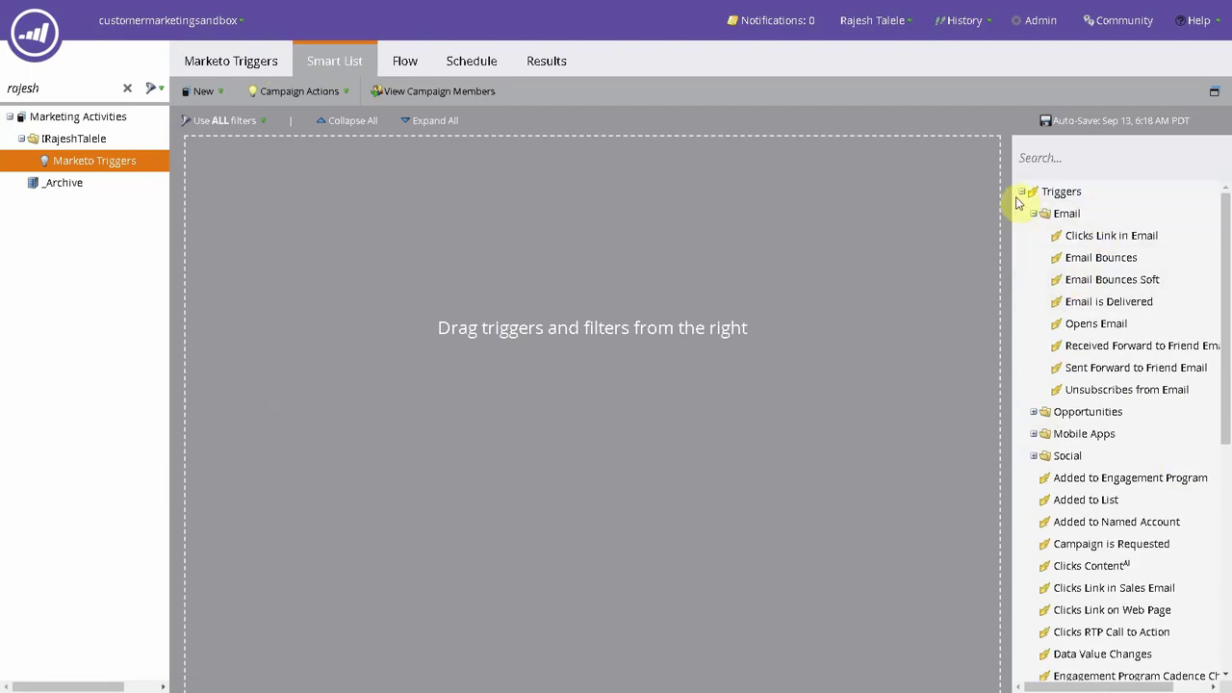
left_click(1032, 214)
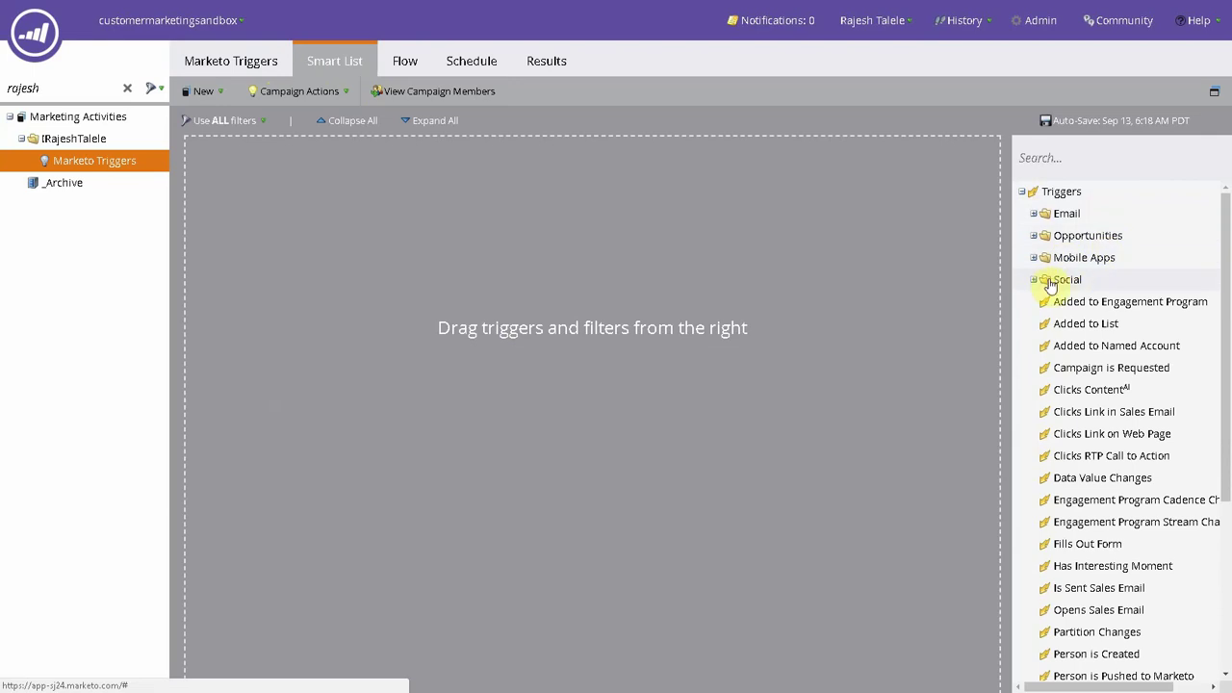
scroll(1154, 385, "down", 3)
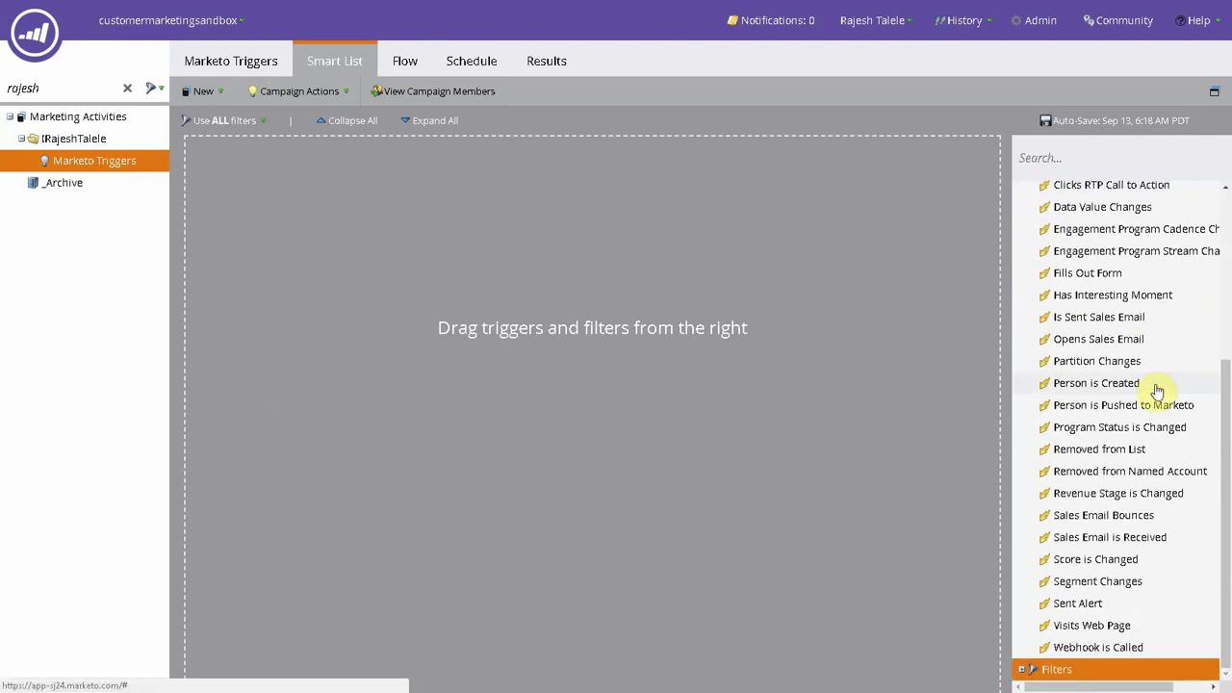
scroll(1158, 388, "up", 3)
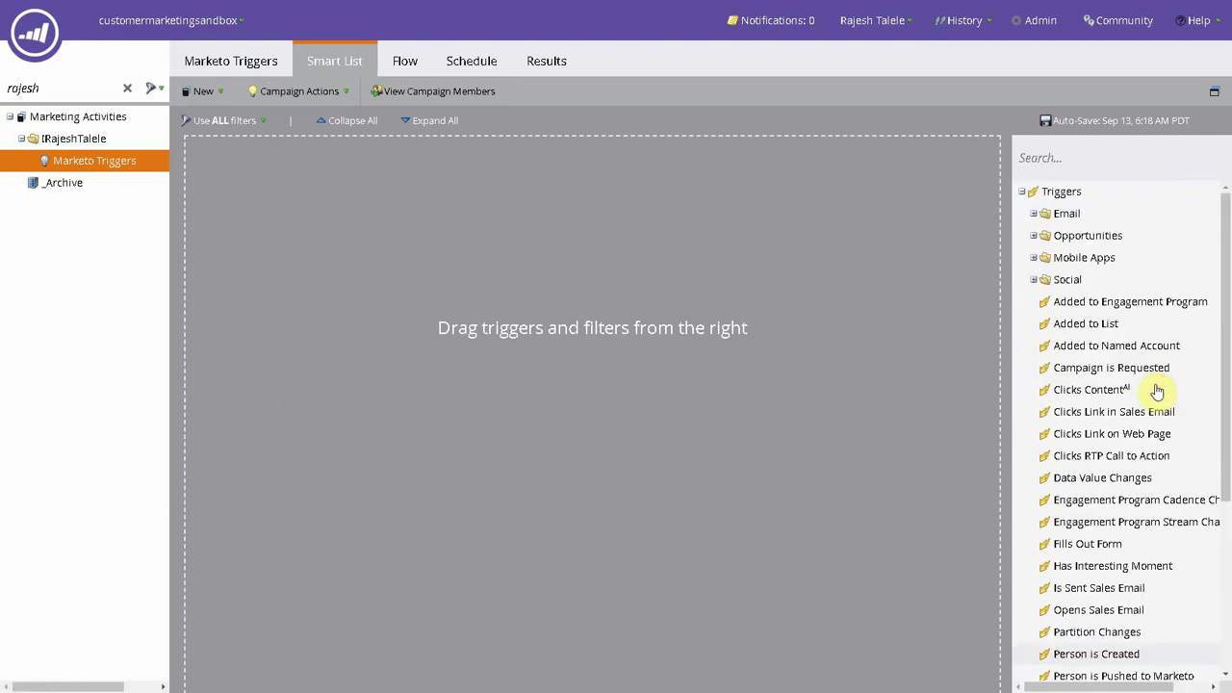
left_click(1032, 216)
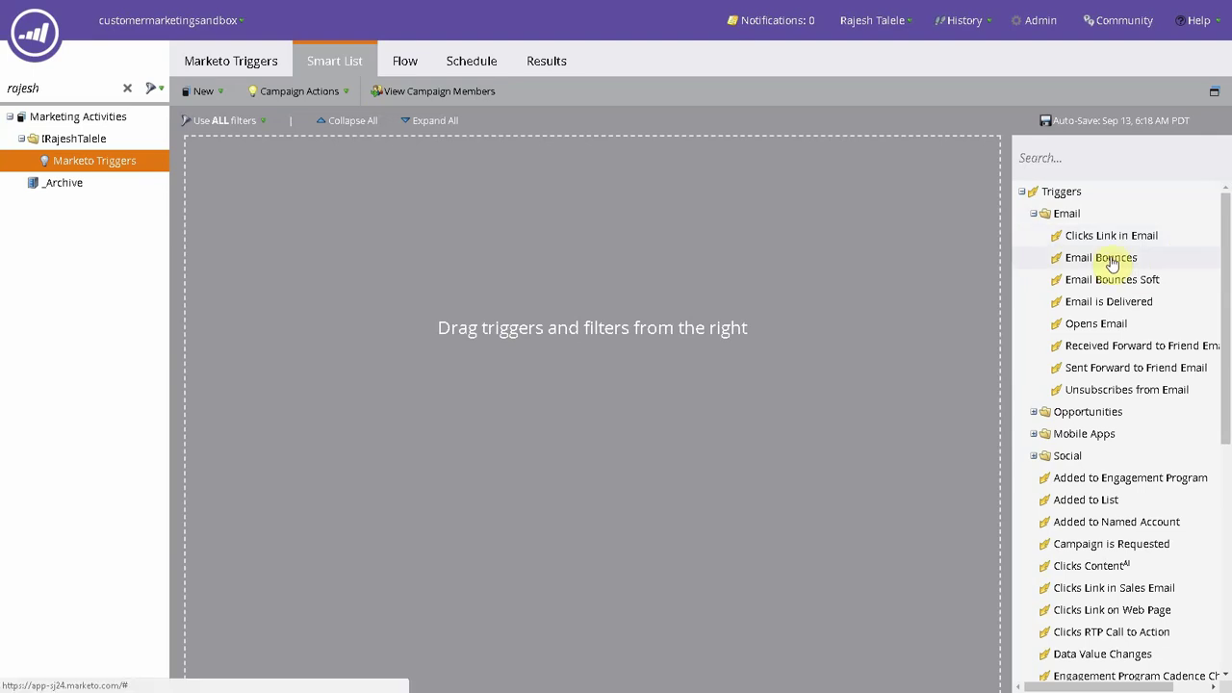
left_click_drag(1111, 261, 629, 231)
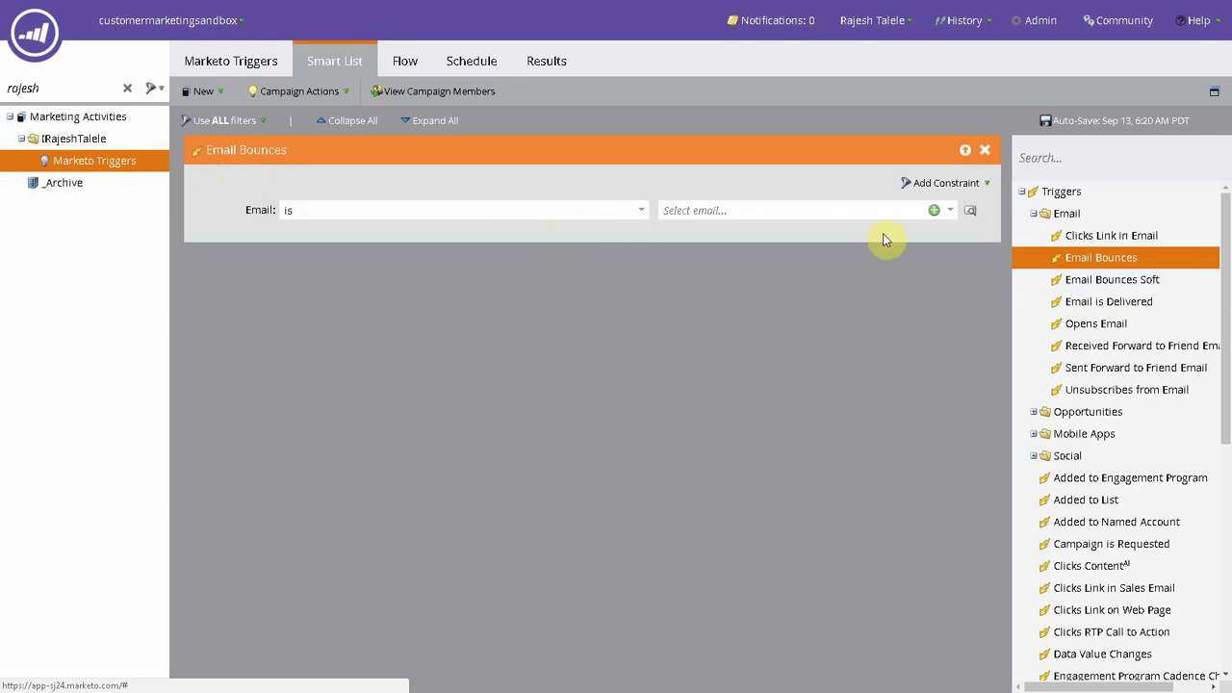
Choose RN-Dynamic Content Example.Example Email for the trigger's Email condition and switch its operator to "is not".
left_click(647, 212)
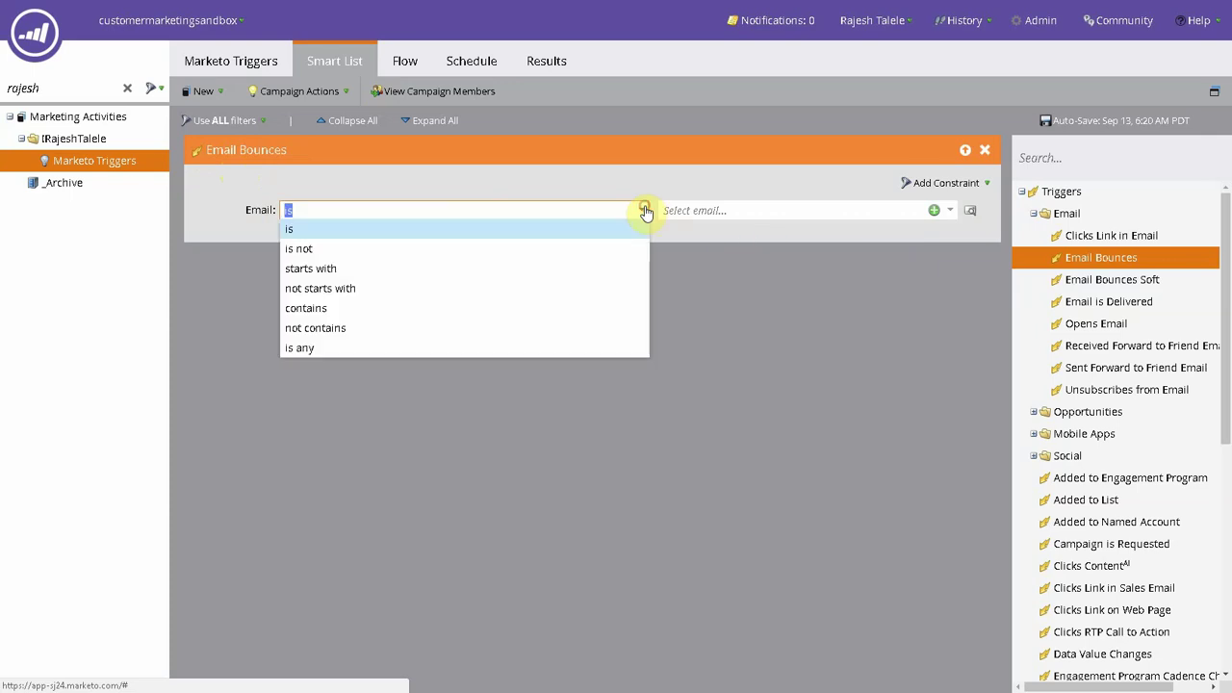
left_click(453, 230)
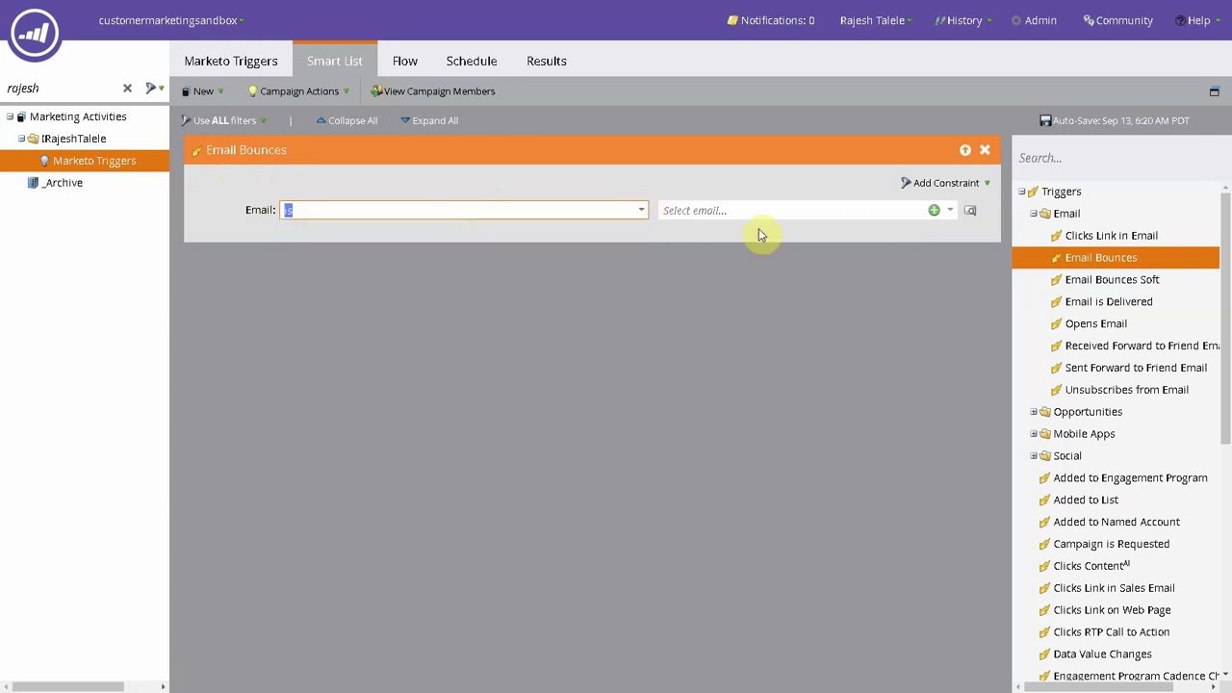
left_click(950, 212)
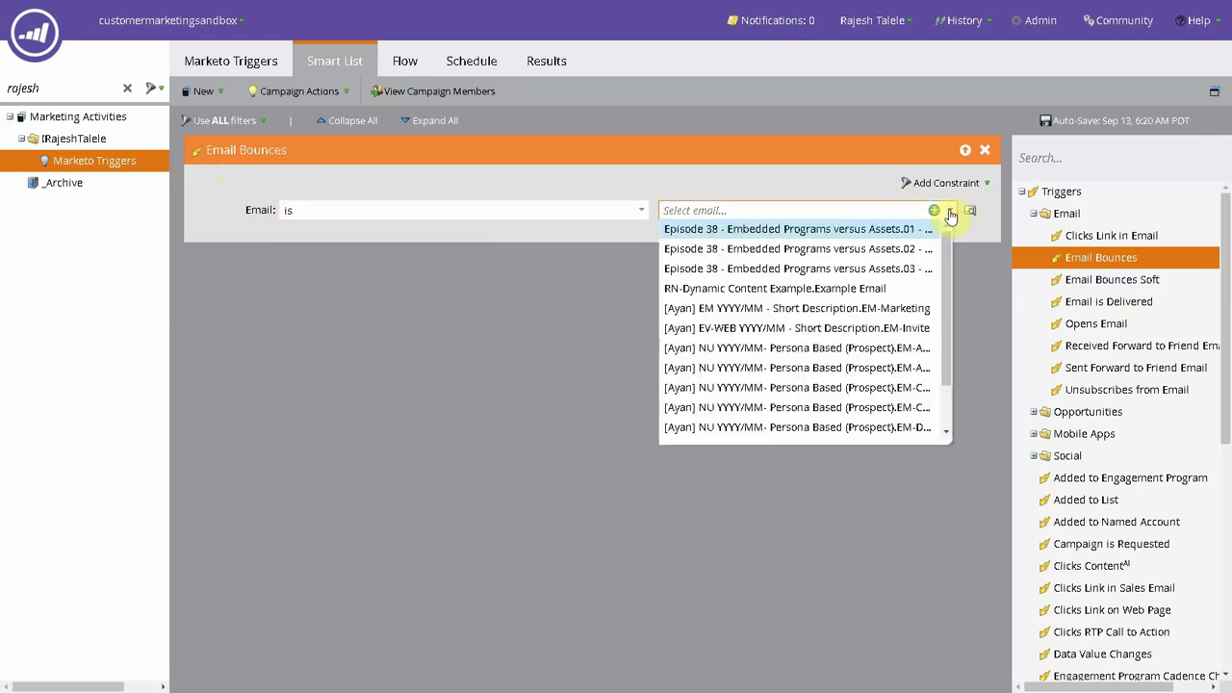
left_click(830, 293)
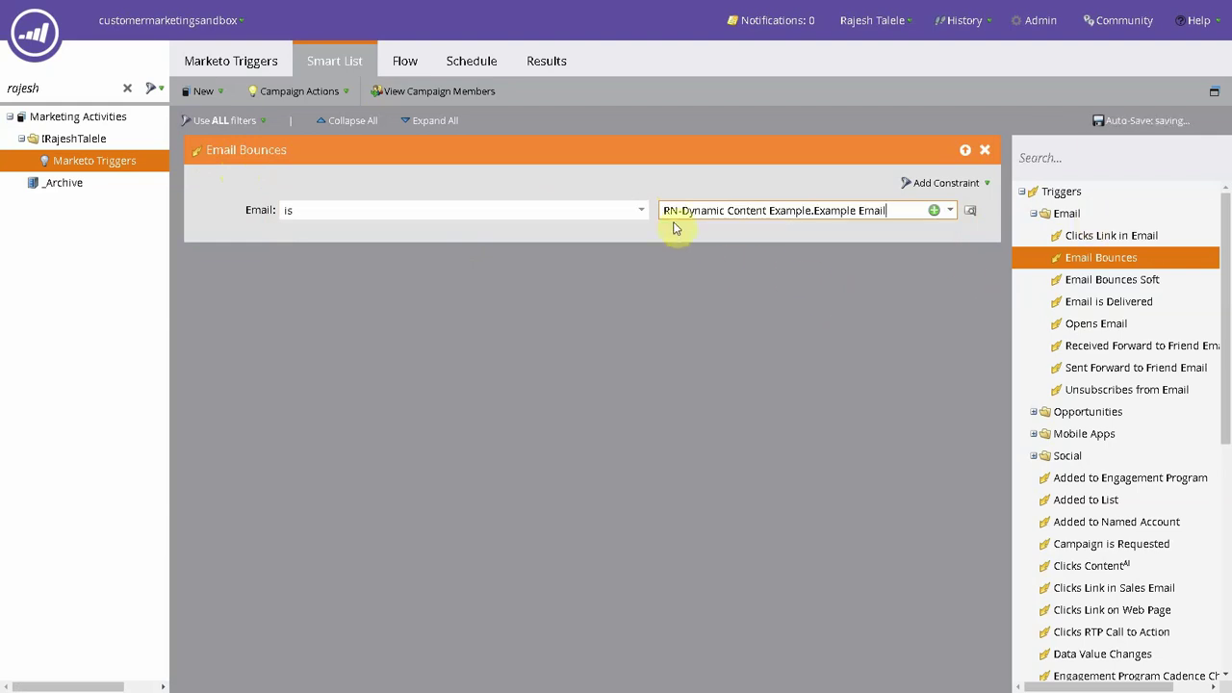
left_click(641, 209)
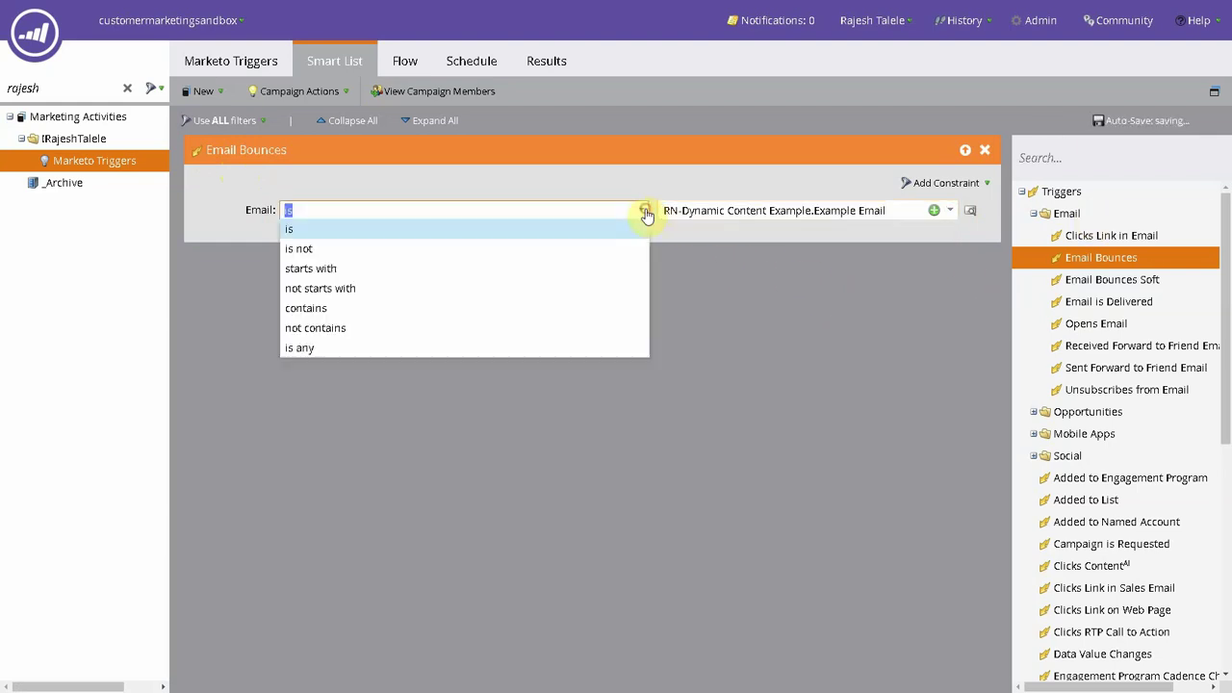
left_click(521, 249)
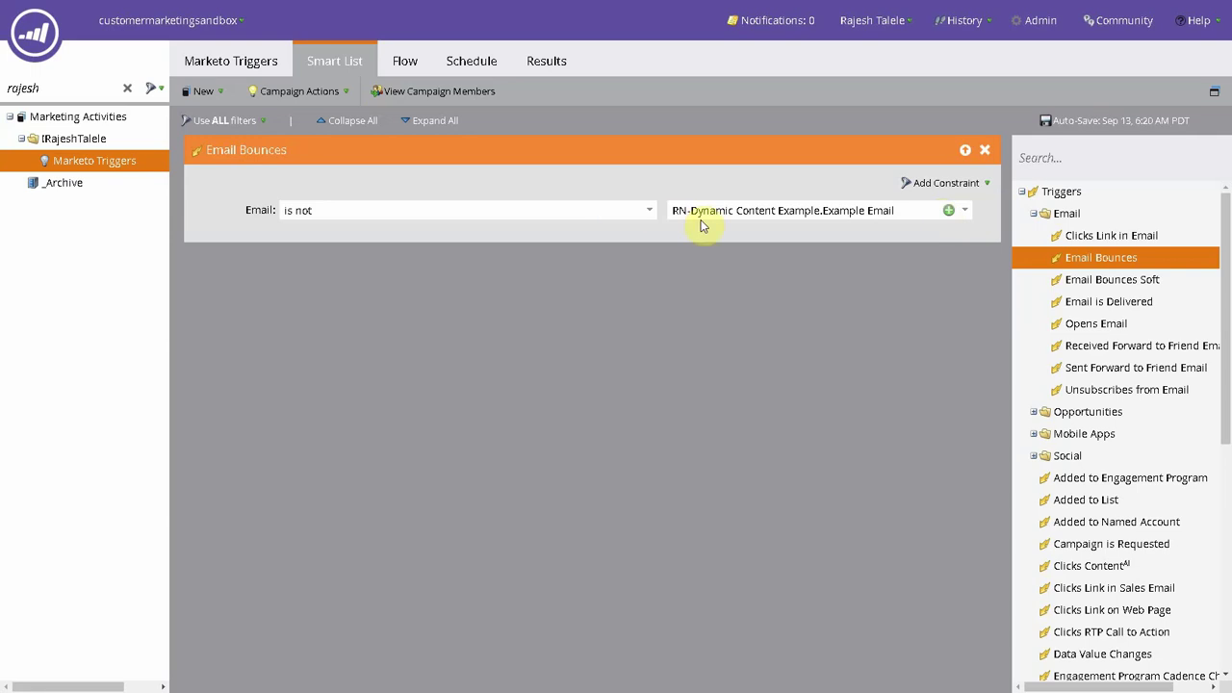
Set the Email condition to "starts with" and pick the Persona Based (Prospect) EM-Consideration-Touch2 email as its value.
left_click(651, 220)
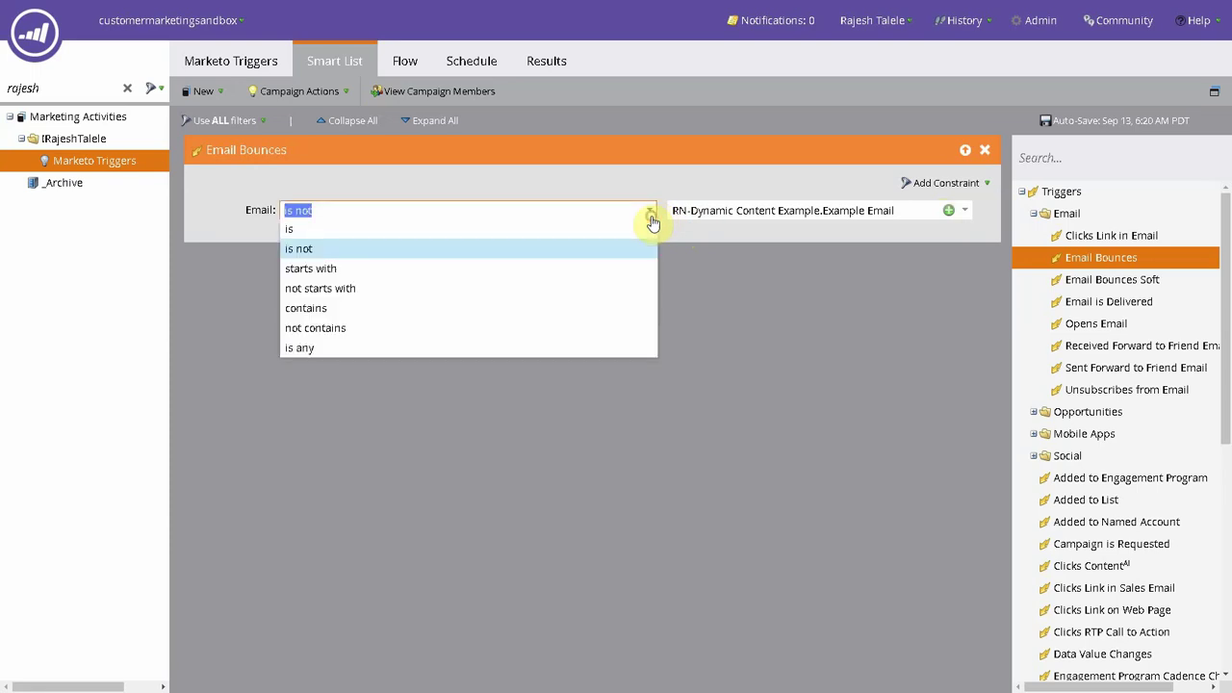
left_click(628, 270)
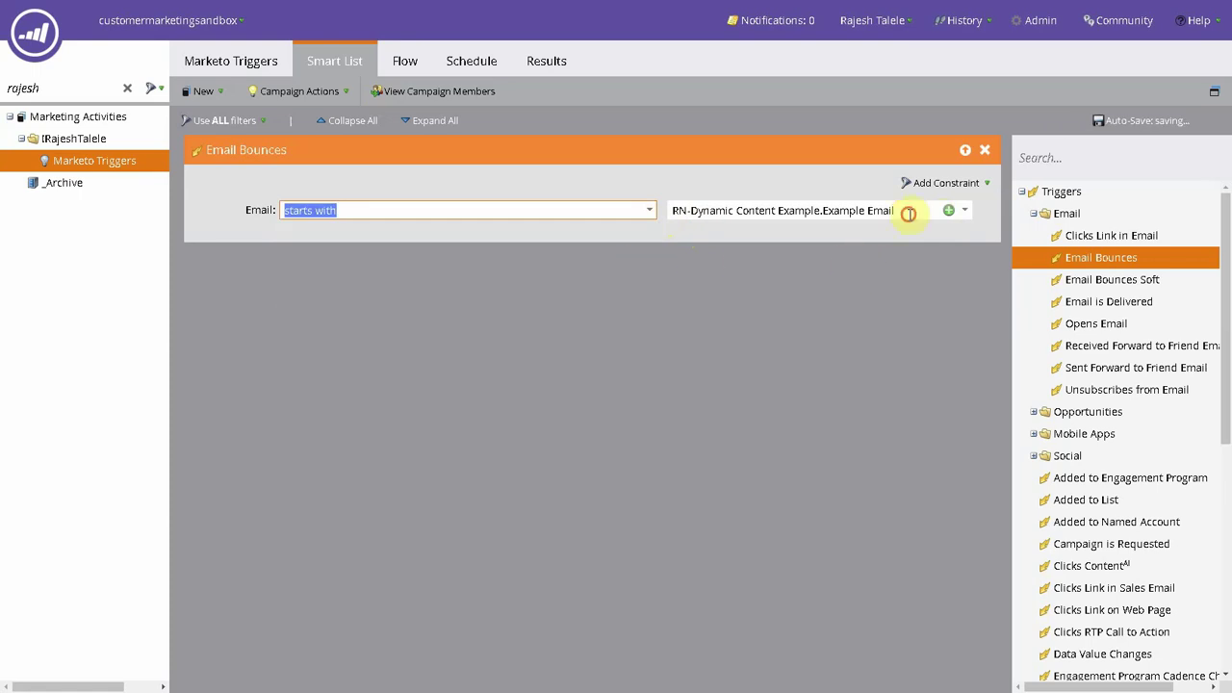
left_click_drag(908, 210, 691, 210)
key("BackSpace")
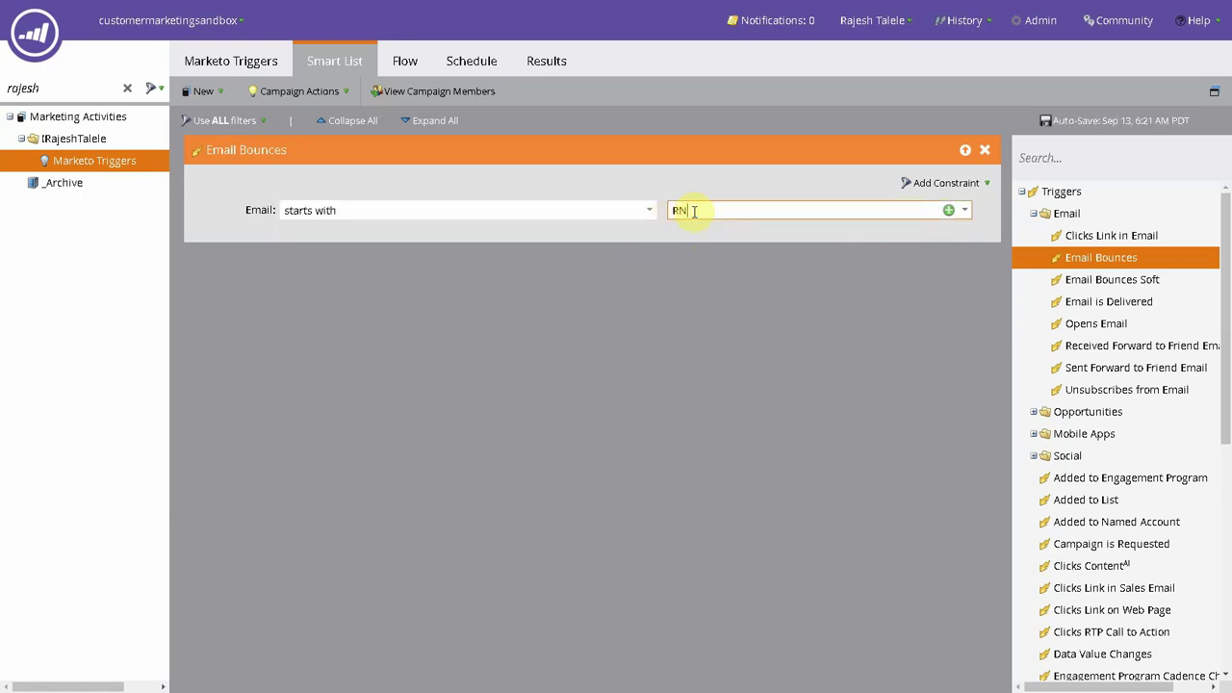
key("BackSpace")
type("T")
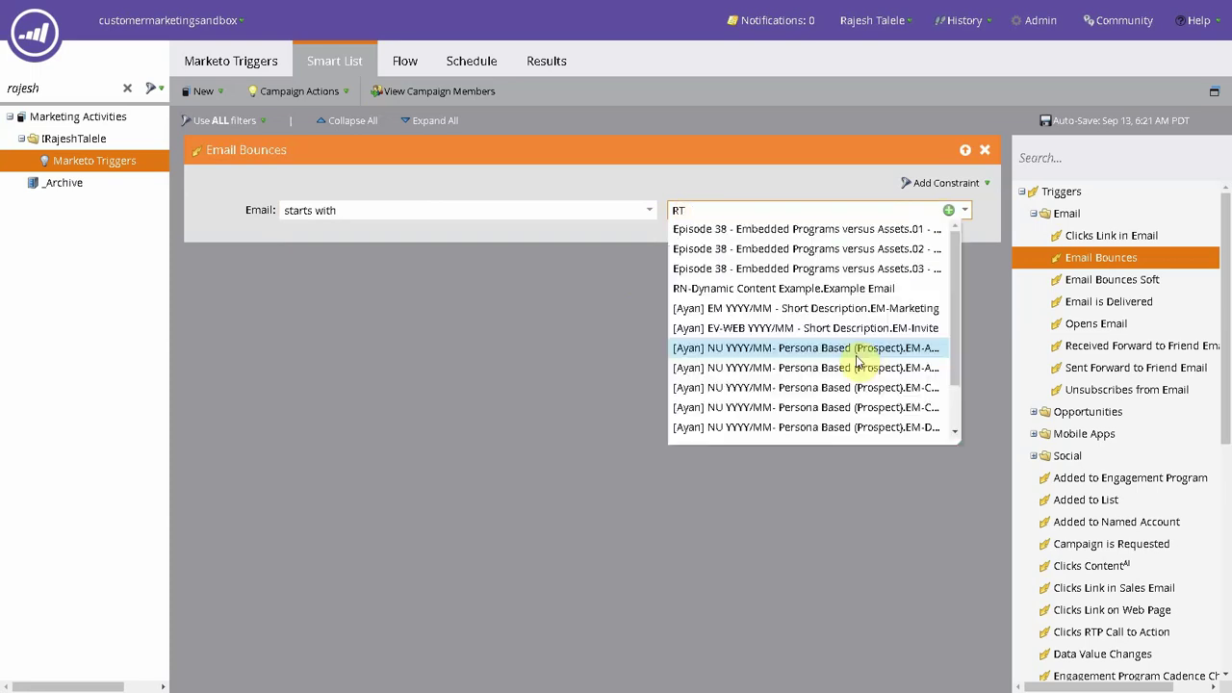
left_click(880, 407)
left_click(445, 421)
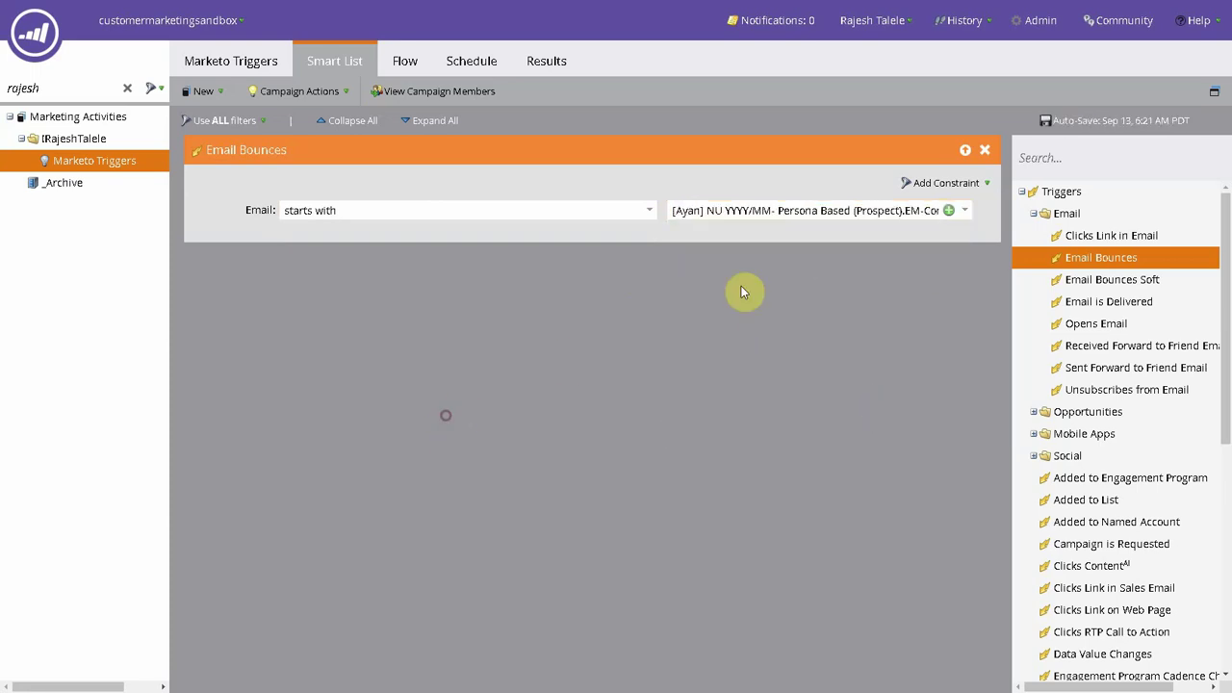
Set the Email condition to "contains" and replace its value with the campaign owner's first name.
left_click(649, 213)
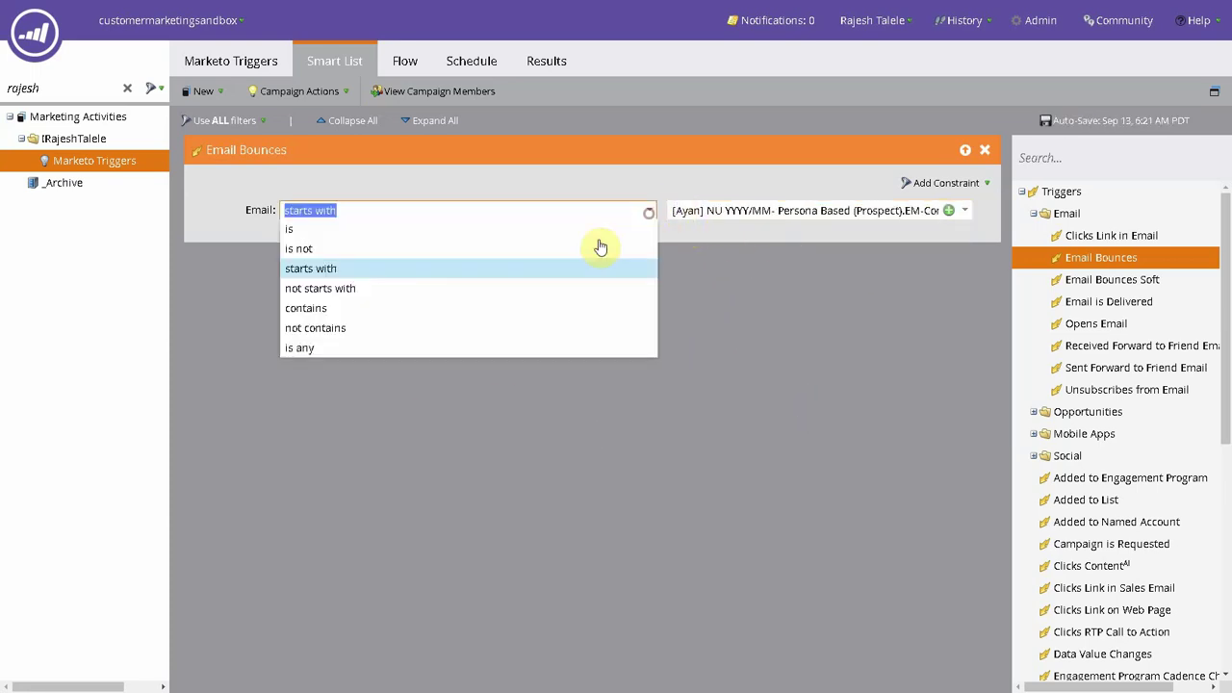
left_click(525, 308)
left_click_drag(674, 209, 1113, 228)
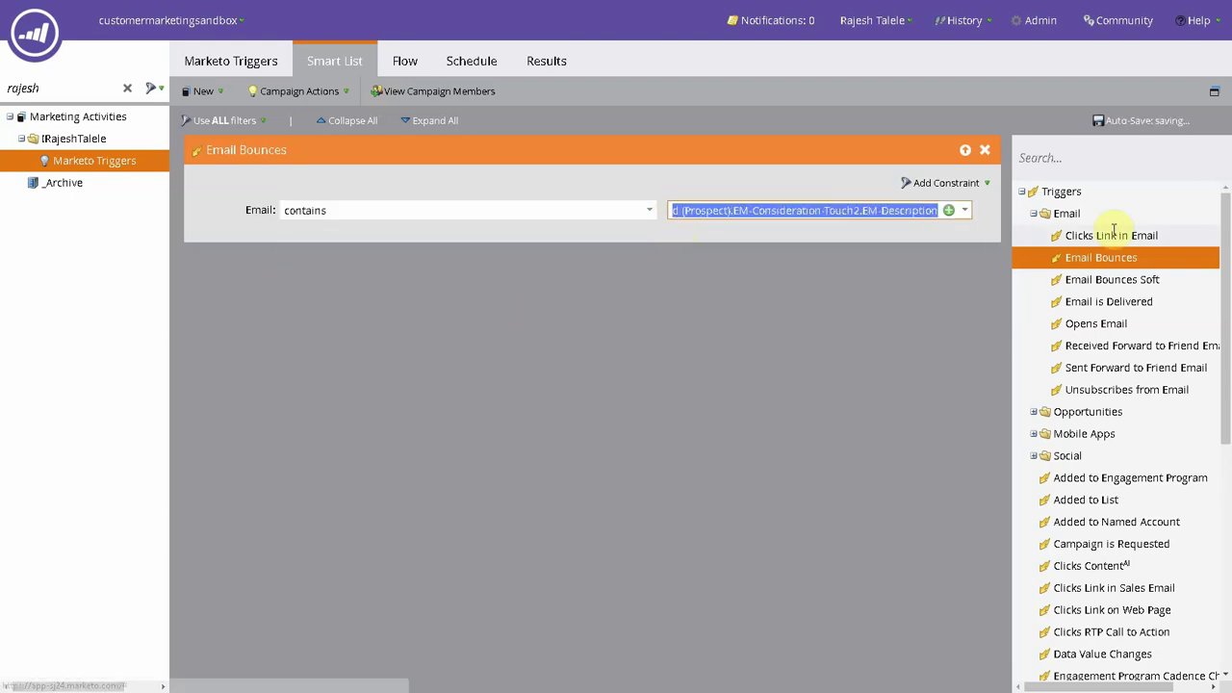
type("Rajes")
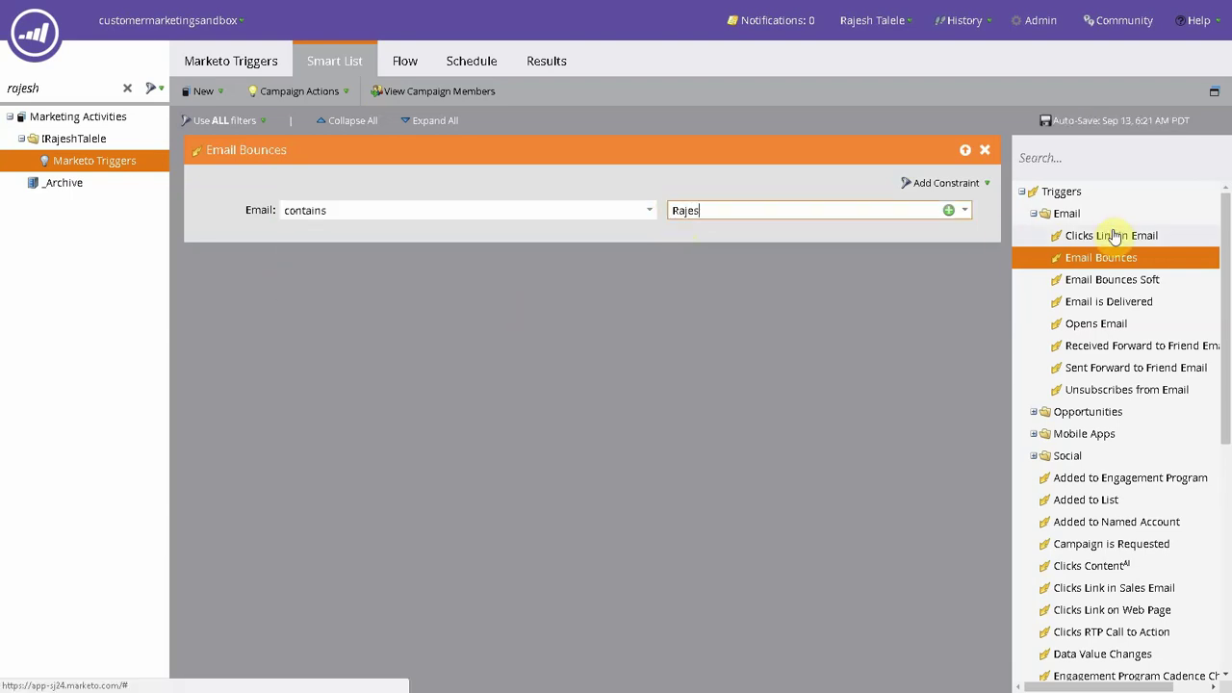
type("h")
left_click(917, 403)
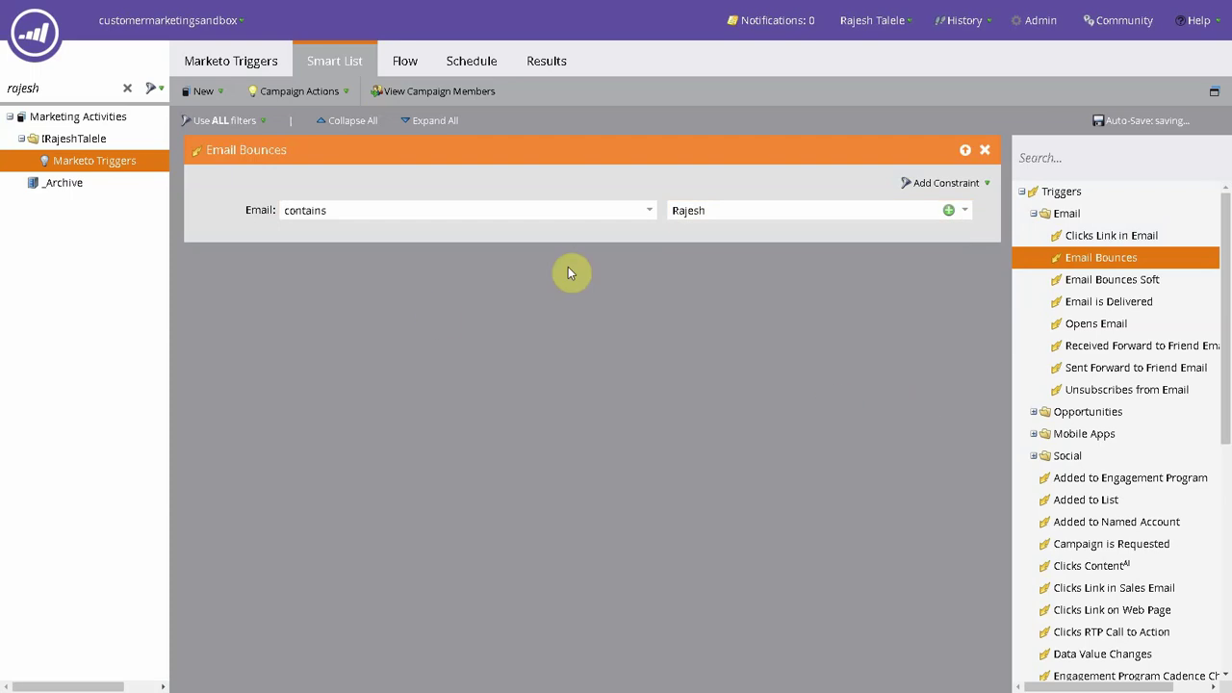
Set the Email condition to "is any" and review the Category 1: Spam bounce definition in the Marketo Community thread.
left_click(649, 211)
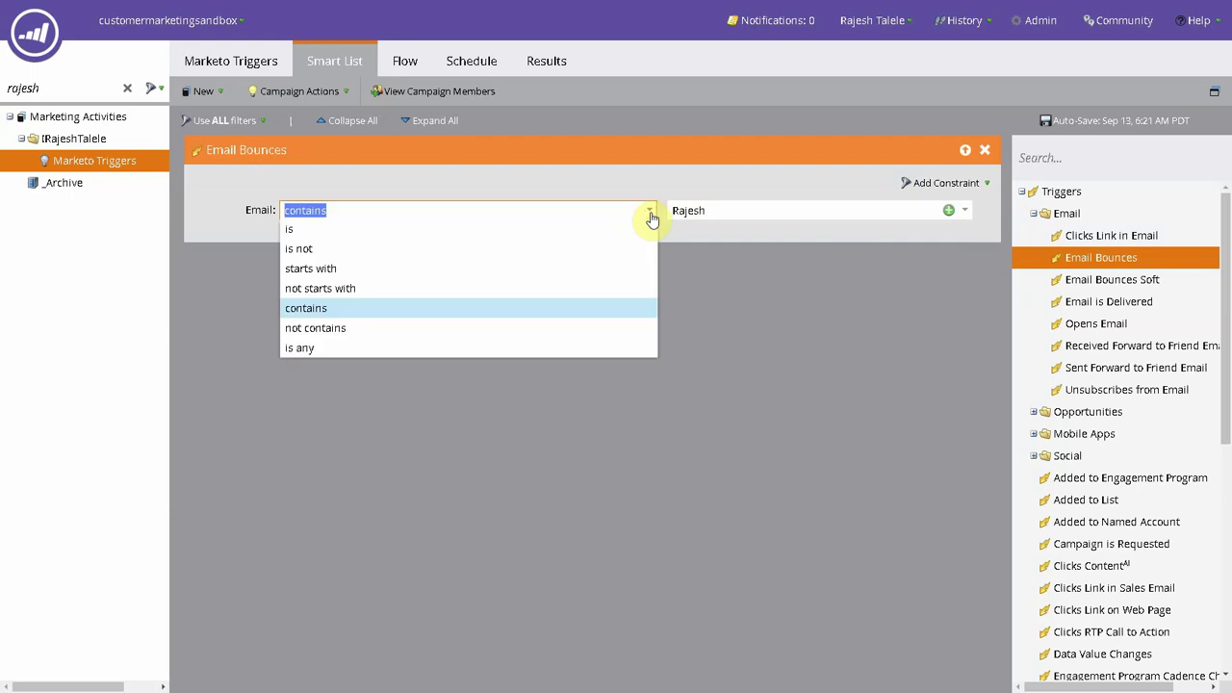
left_click(598, 349)
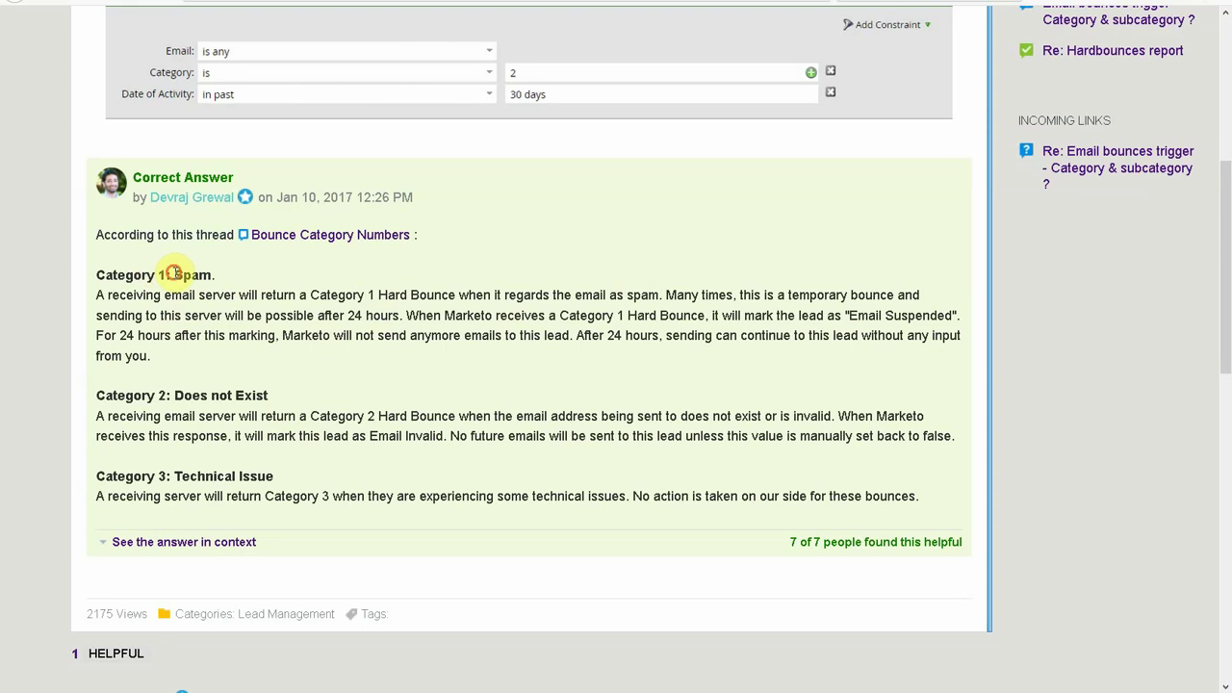
left_click_drag(173, 275, 229, 279)
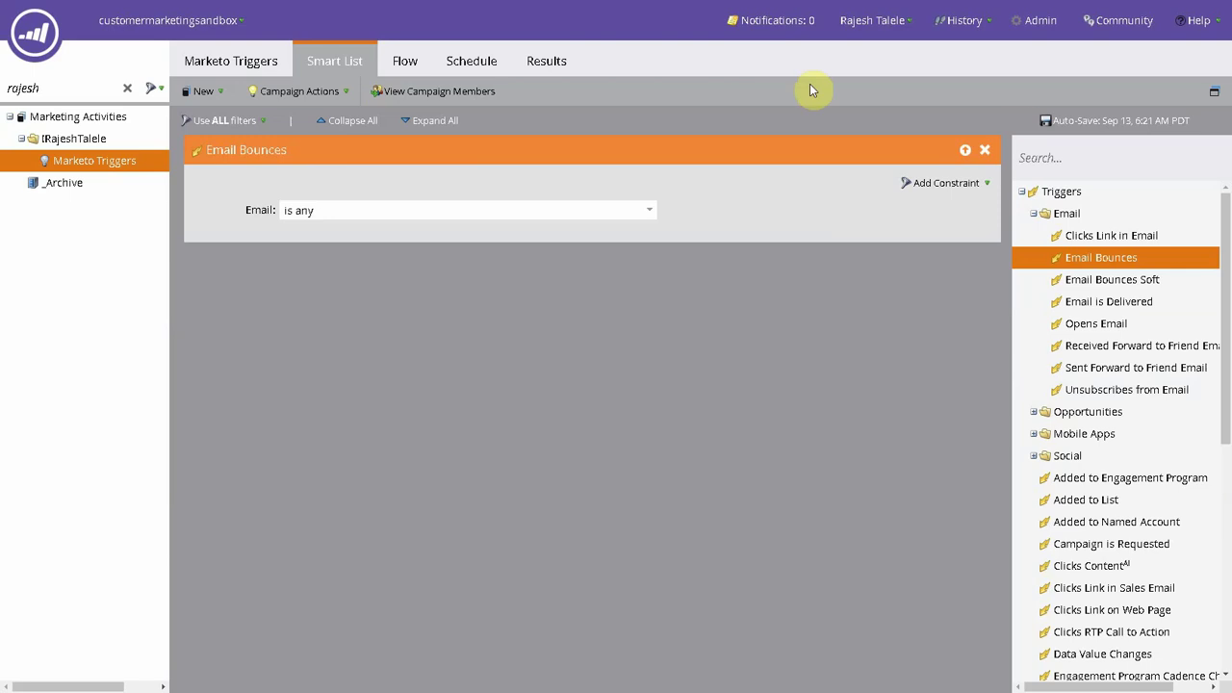
Add a Category constraint to the Email Bounces trigger with the operator "is" and the value 1.
left_click(948, 183)
left_click(949, 210)
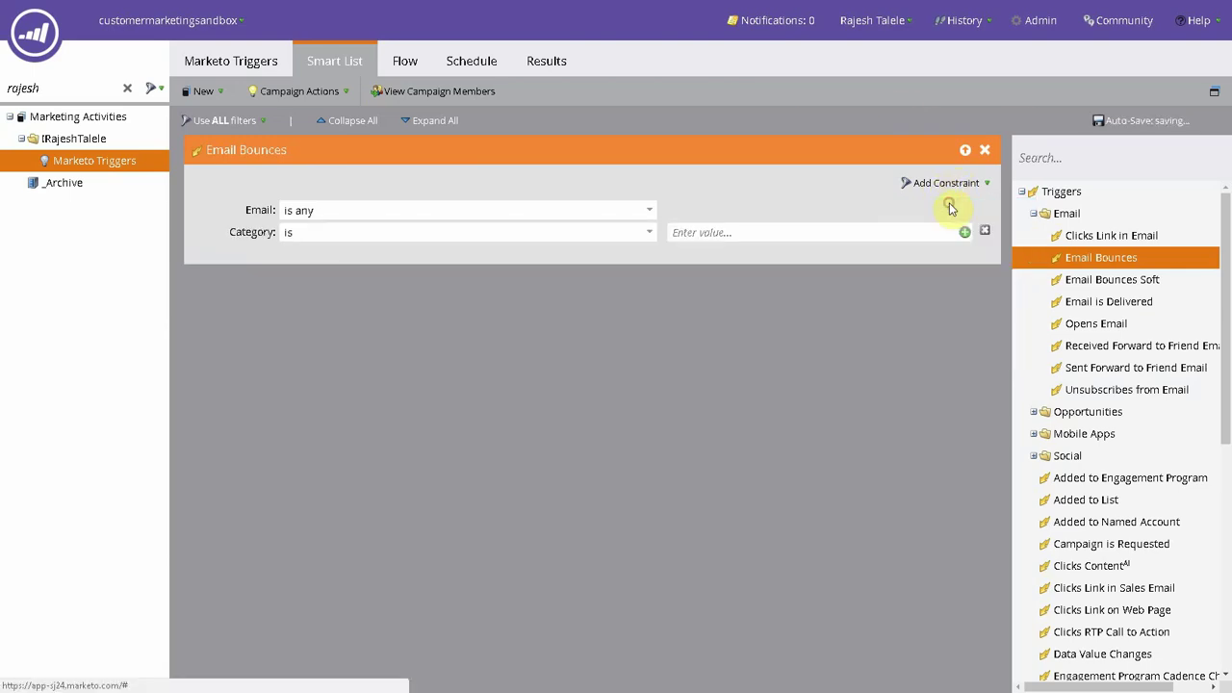
left_click(912, 231)
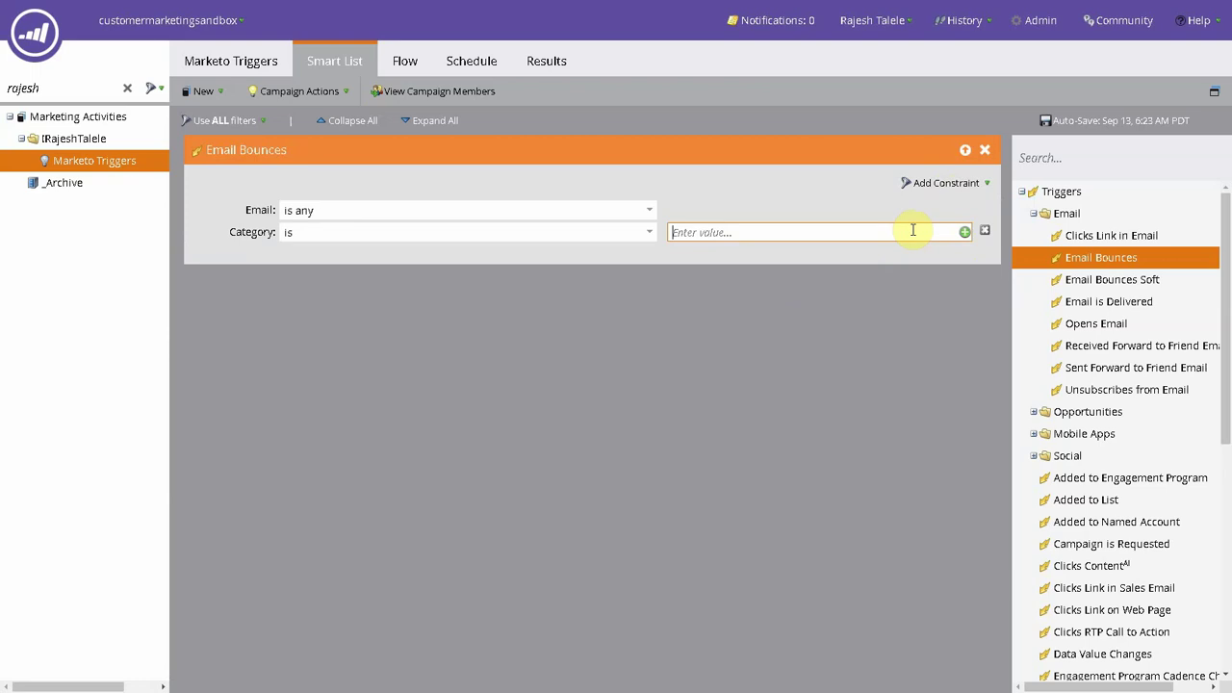
type("1")
left_click(628, 475)
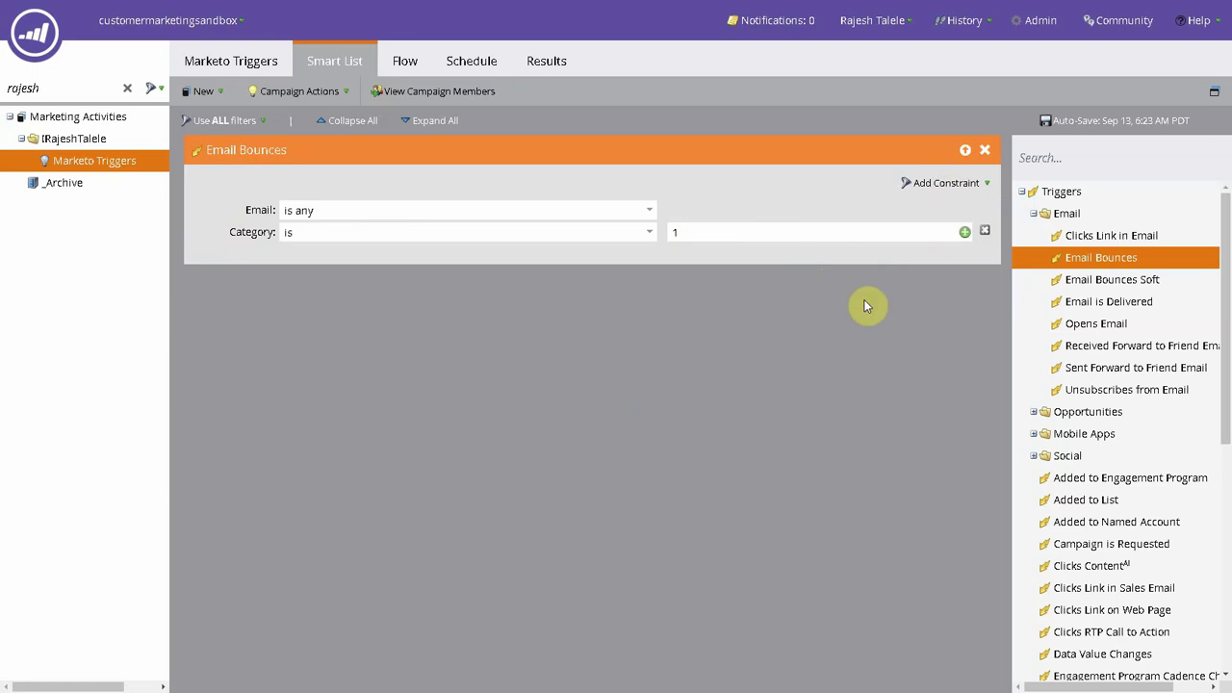
Set the Category constraint's value to 2.
left_click(724, 233)
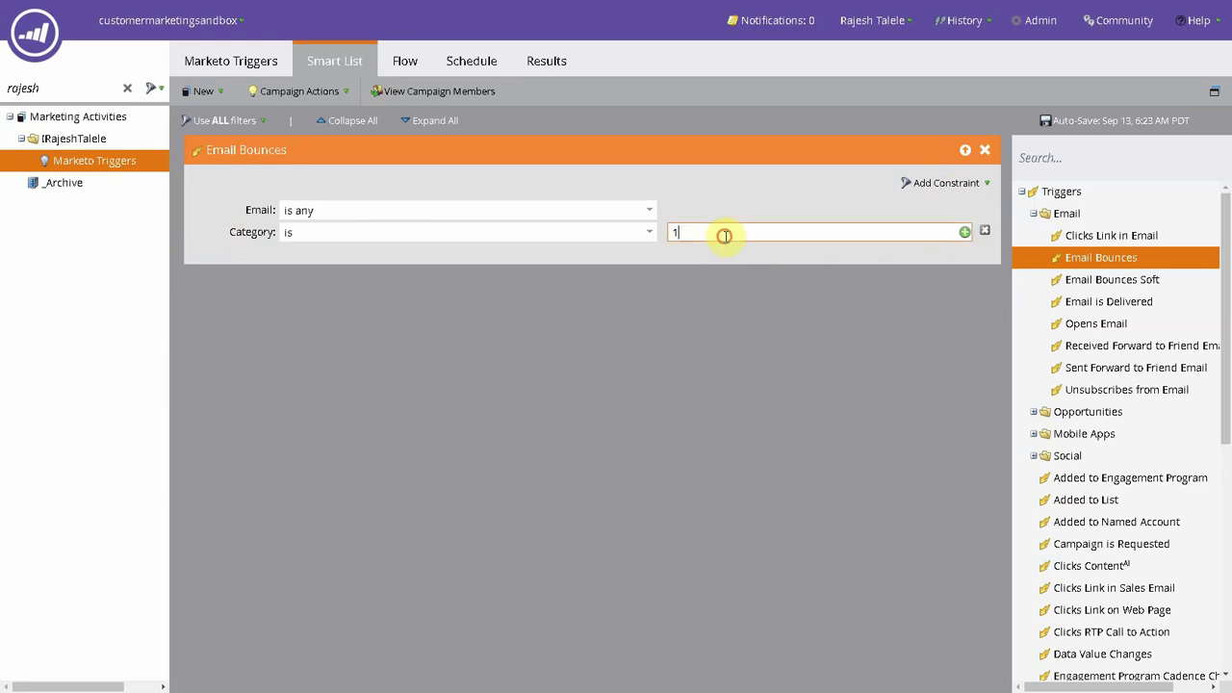
type("2")
left_click(722, 391)
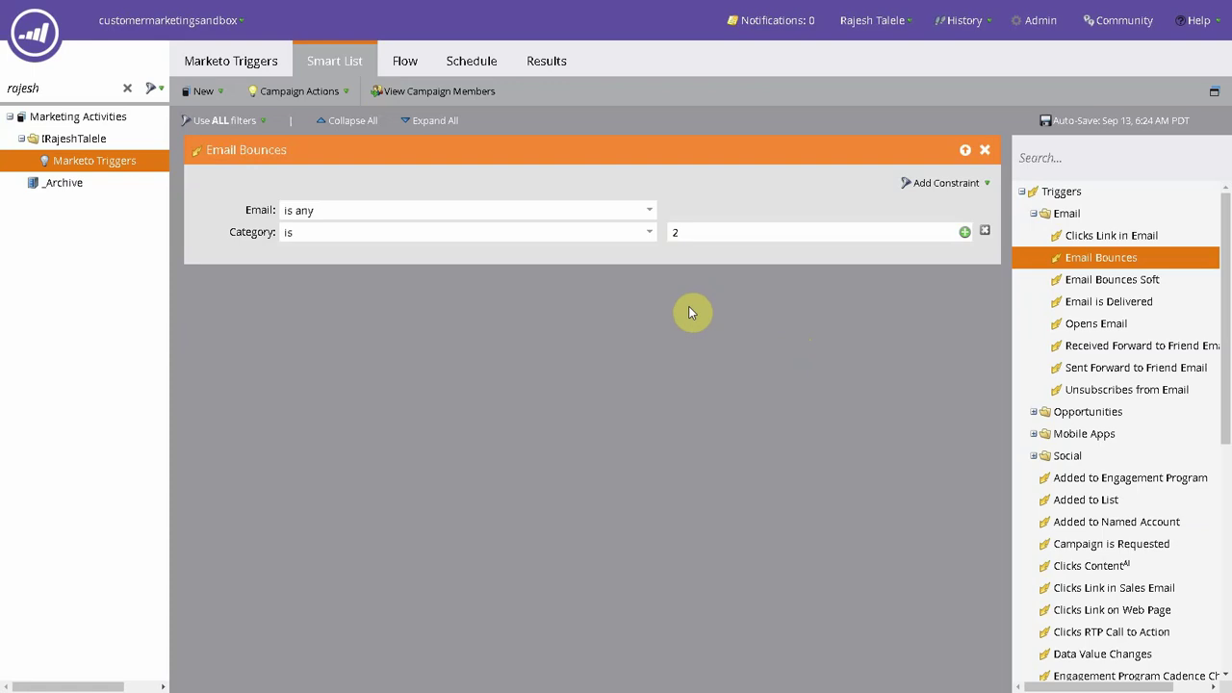
Set the Category constraint's value to 3 and remove the constraint from the Email Bounces trigger.
left_click(695, 232)
key("BackSpace")
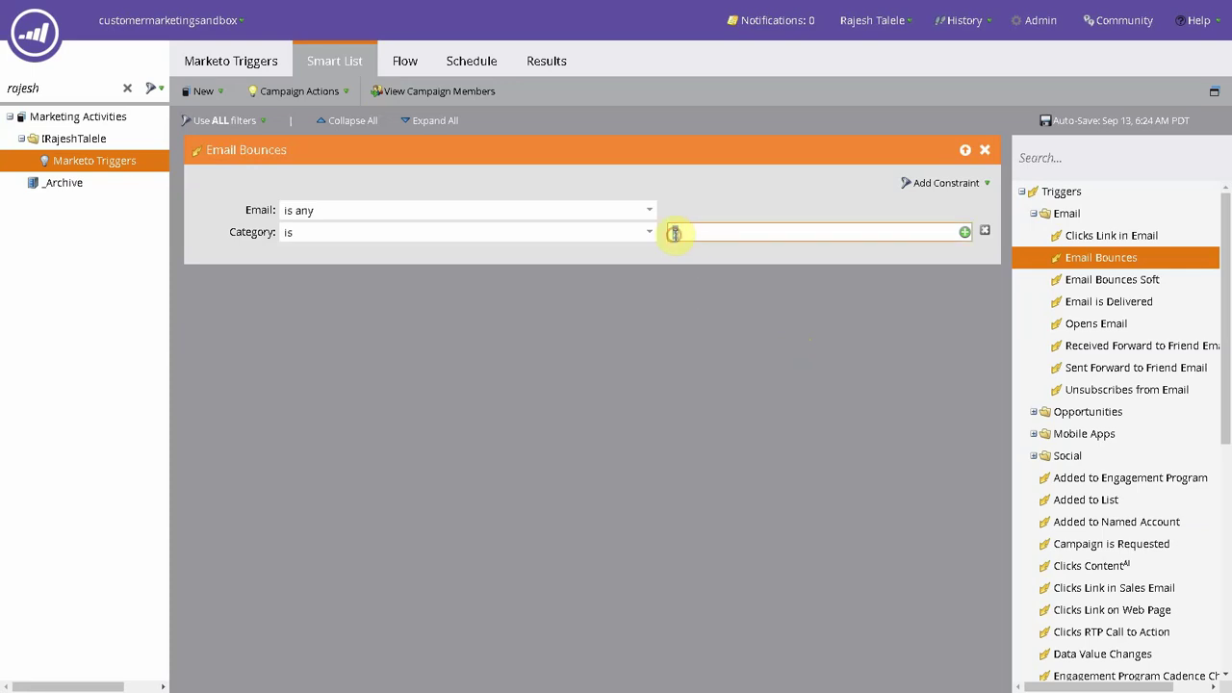
double_click(674, 233)
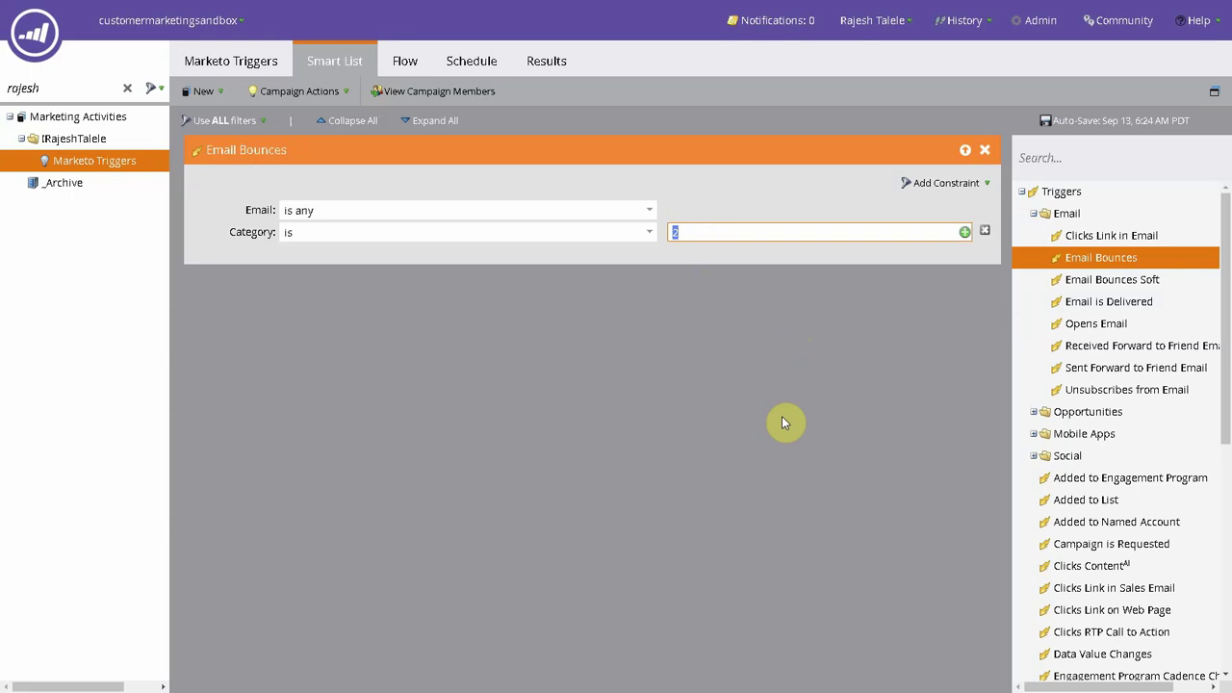
type("3")
left_click(784, 447)
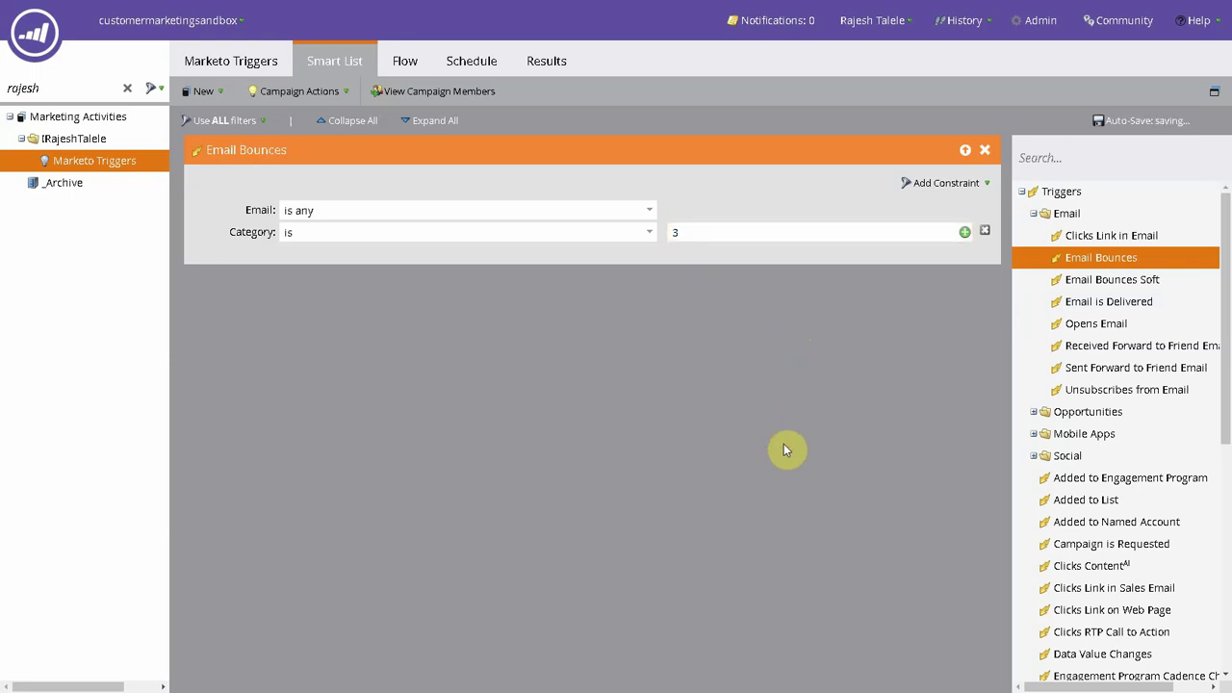
left_click(985, 232)
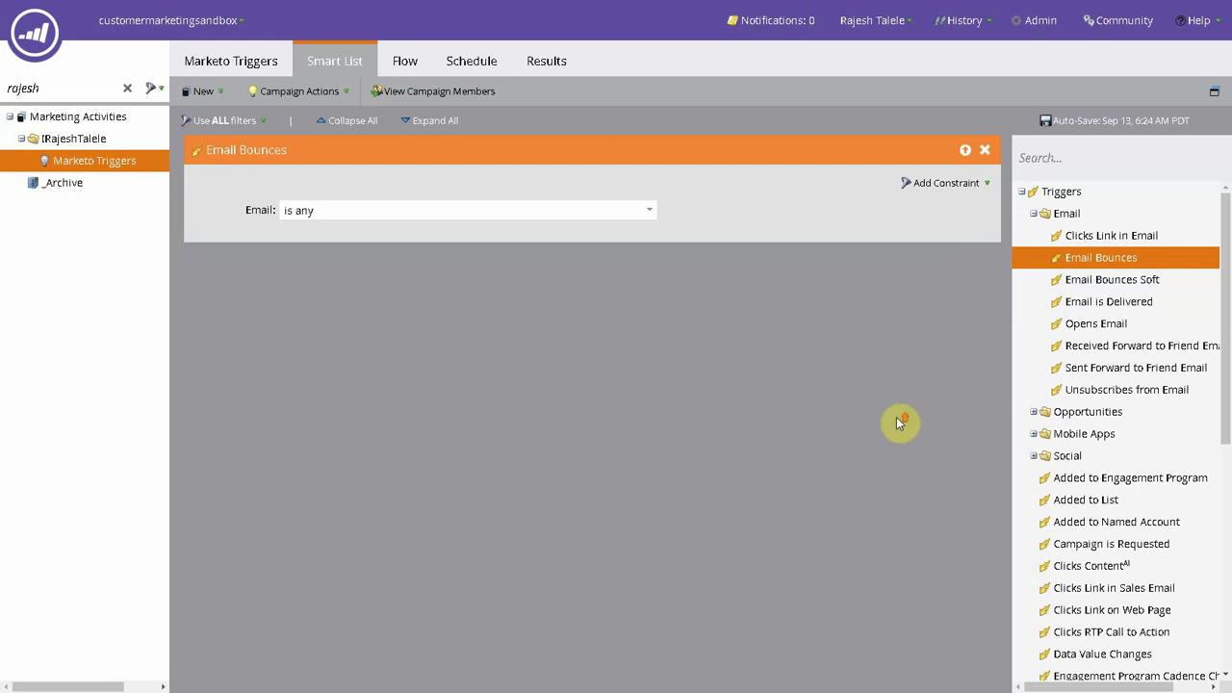
Add a Details constraint to the Email Bounces trigger and review the other available constraints.
left_click(951, 185)
left_click(944, 228)
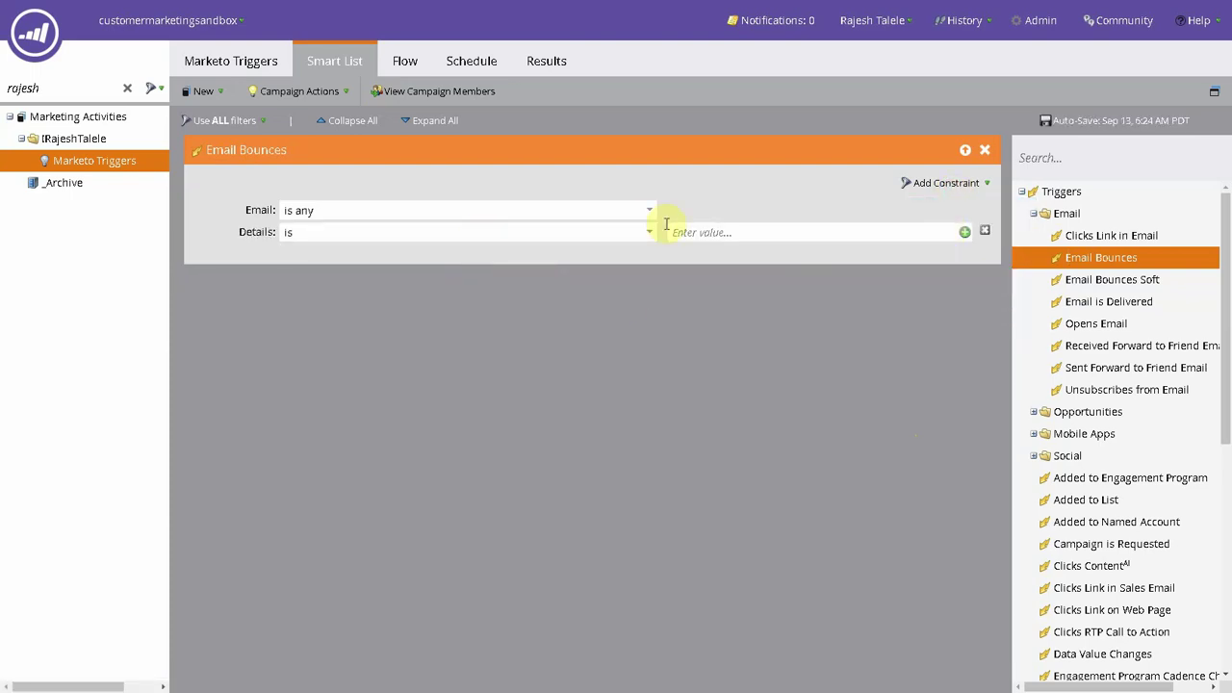
left_click(932, 184)
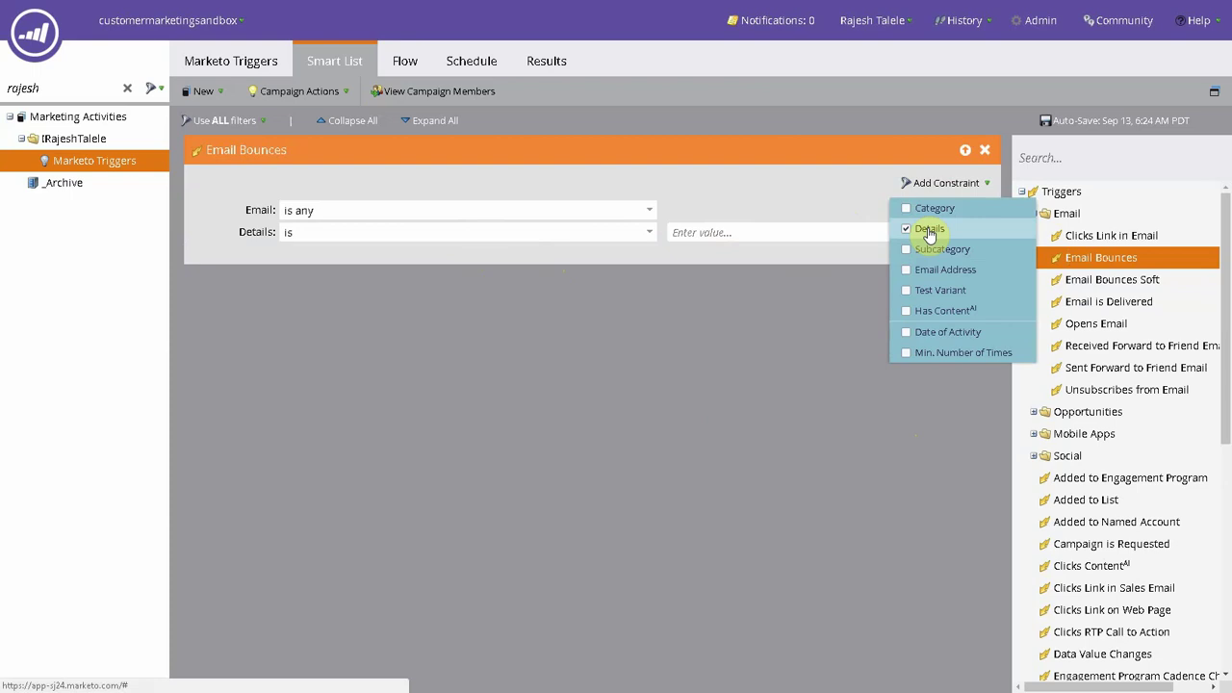
left_click(599, 376)
left_click(924, 183)
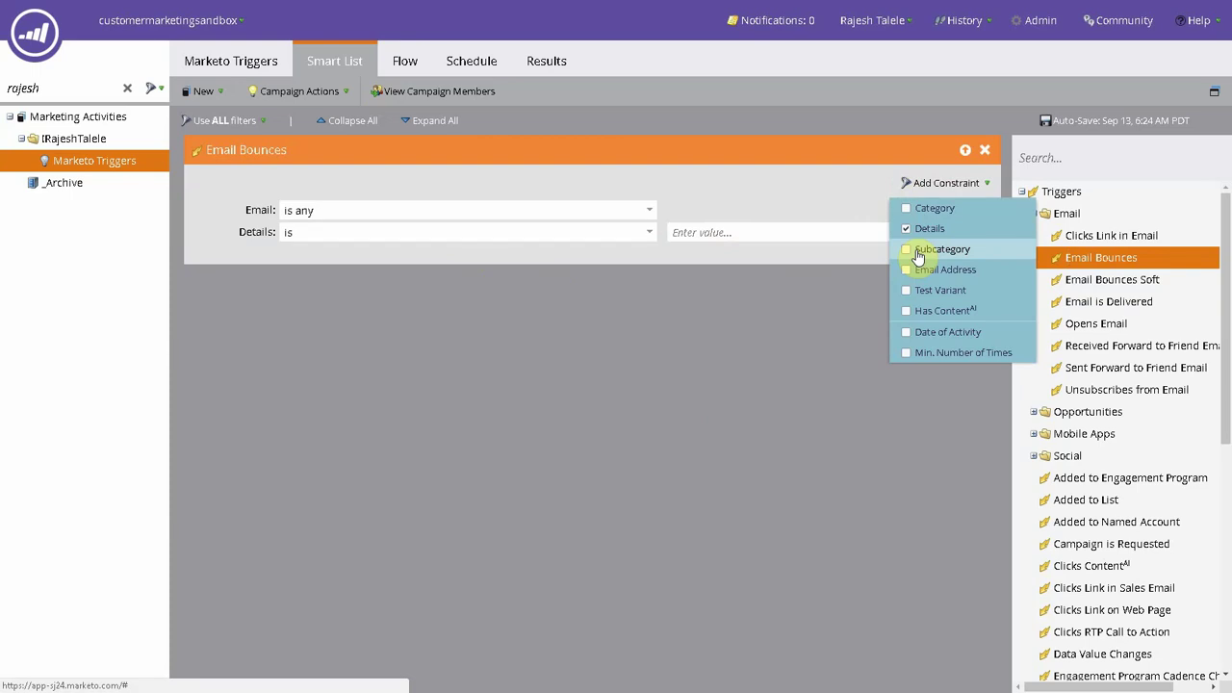
left_click(568, 375)
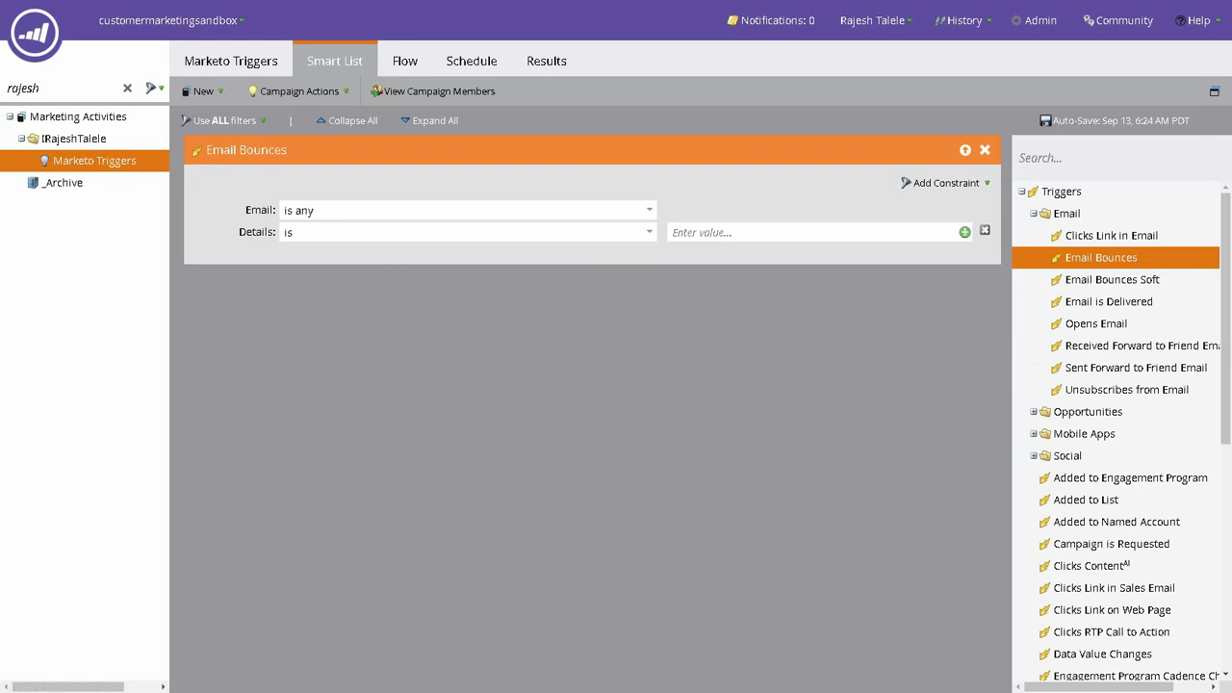
Paste "554 Sending address not accepted due to spam filter" as the Details constraint's value.
left_click(761, 236)
right_click(761, 239)
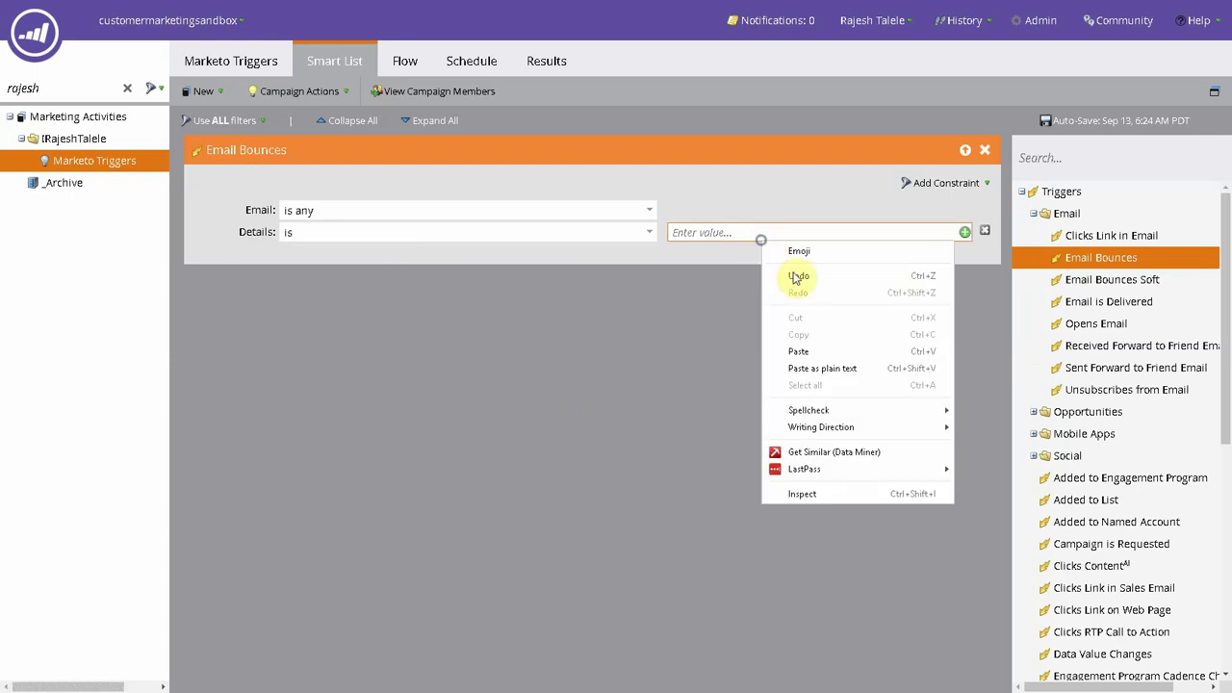
left_click(845, 353)
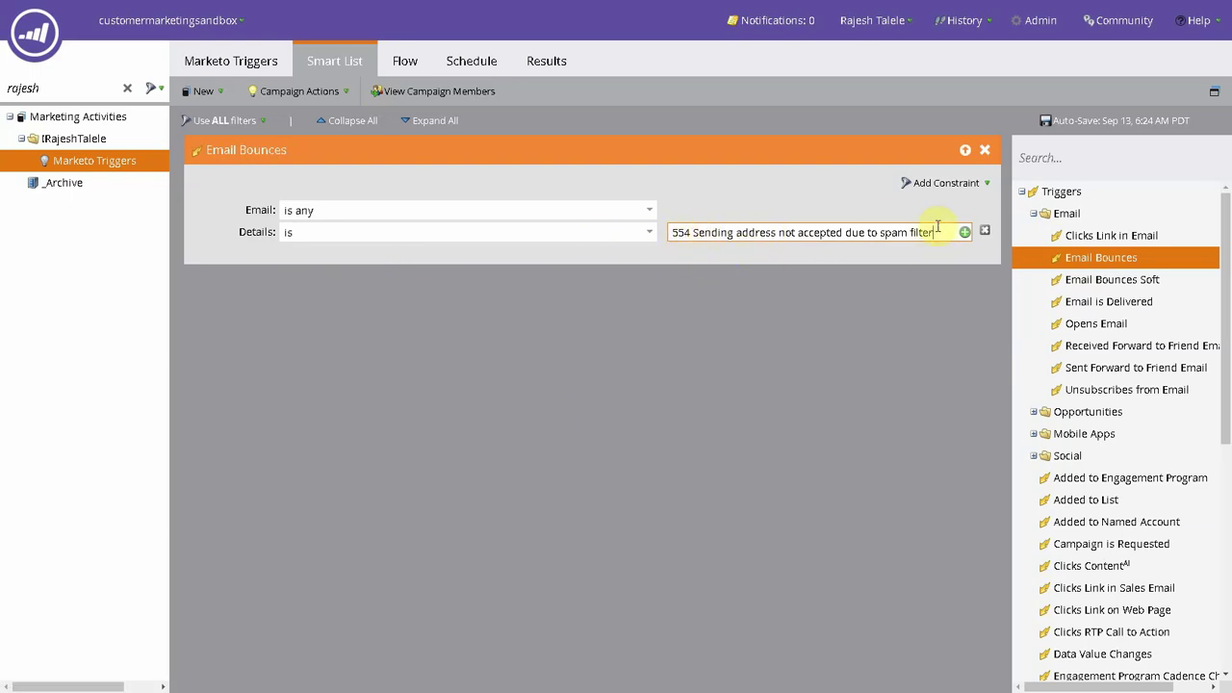
Replace the Details constraint's text with just the bounce code 554.
left_click_drag(934, 232, 647, 241)
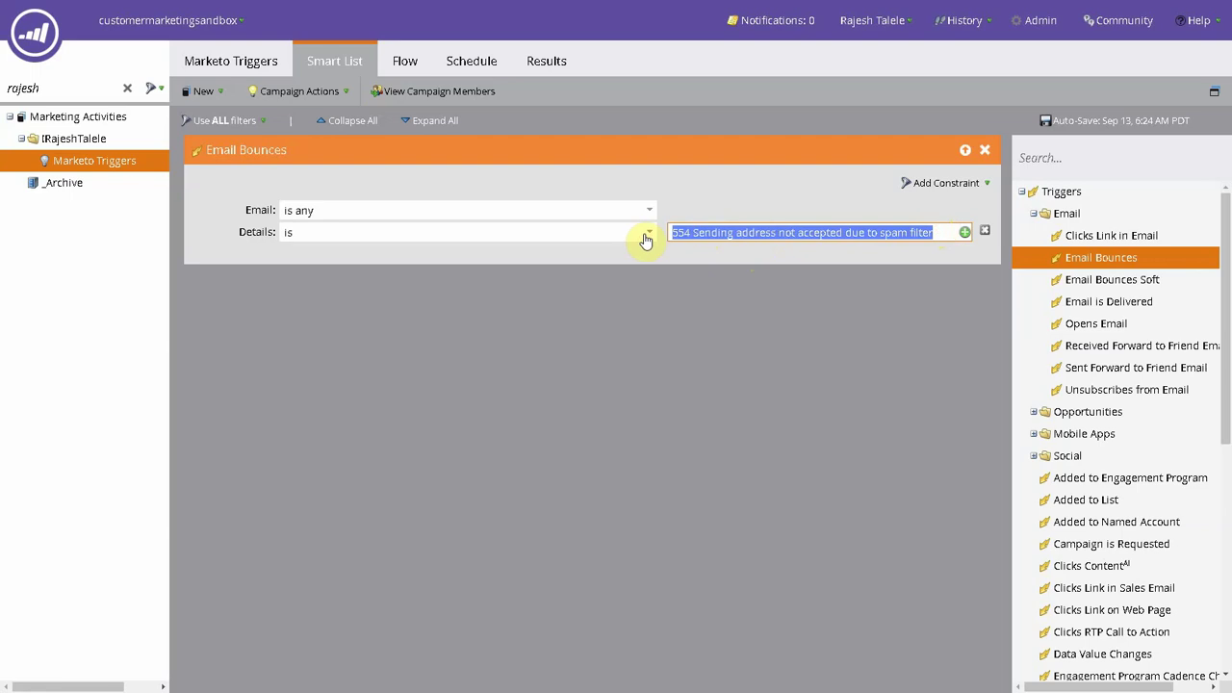
type("554")
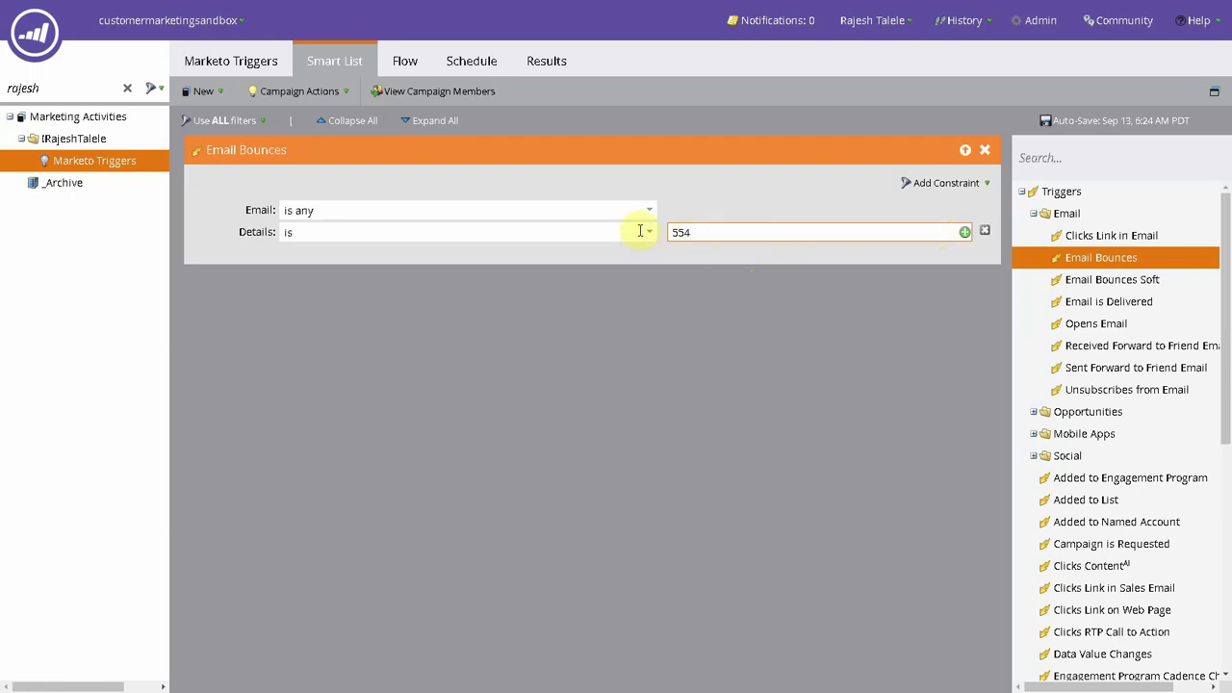
left_click(739, 430)
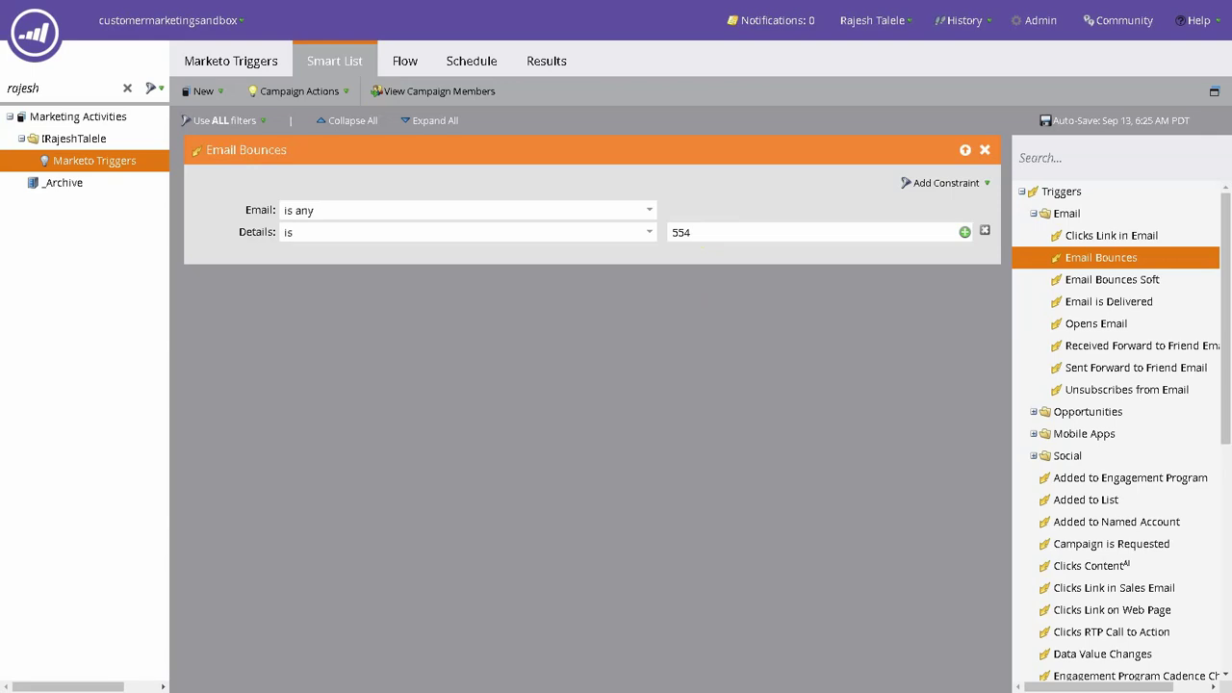
Switch to the Email Bounce Codes article in the Marketo Community and read its introduction on the 400 and 500 code ranges.
left_click_drag(1230, 159, 608, 100)
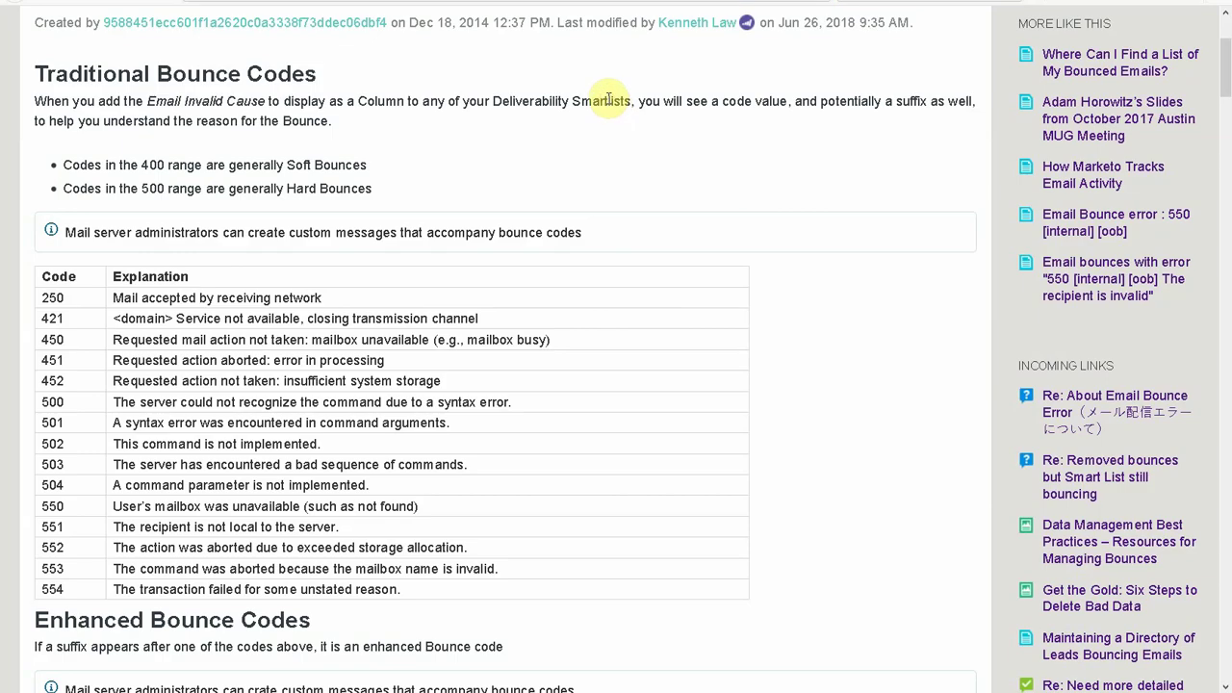
scroll(67, 325, "up", 3)
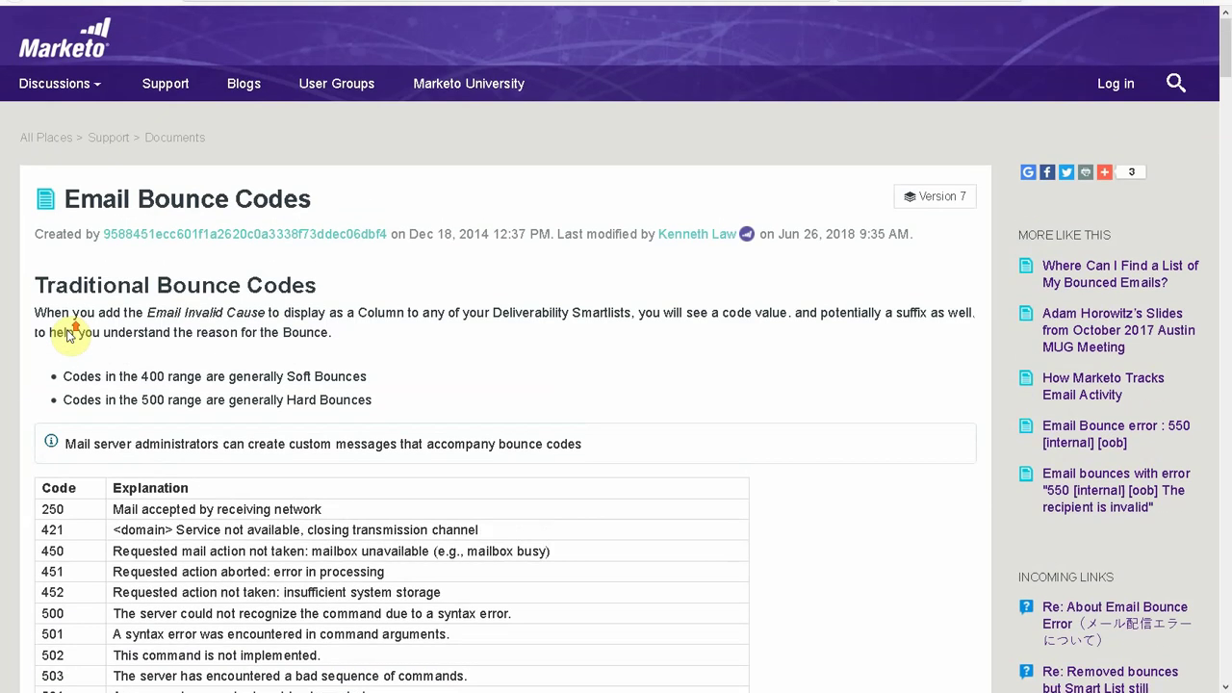
scroll(69, 327, "down", 3)
scroll(70, 327, "up", 3)
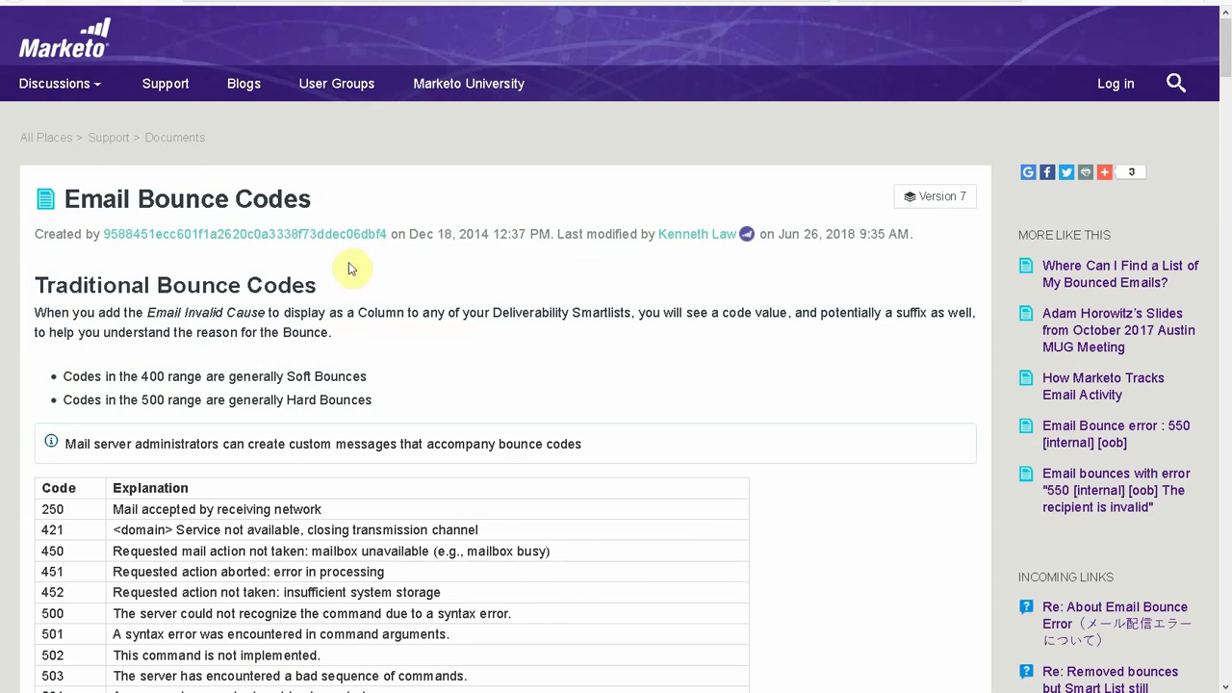
scroll(350, 268, "down", 2)
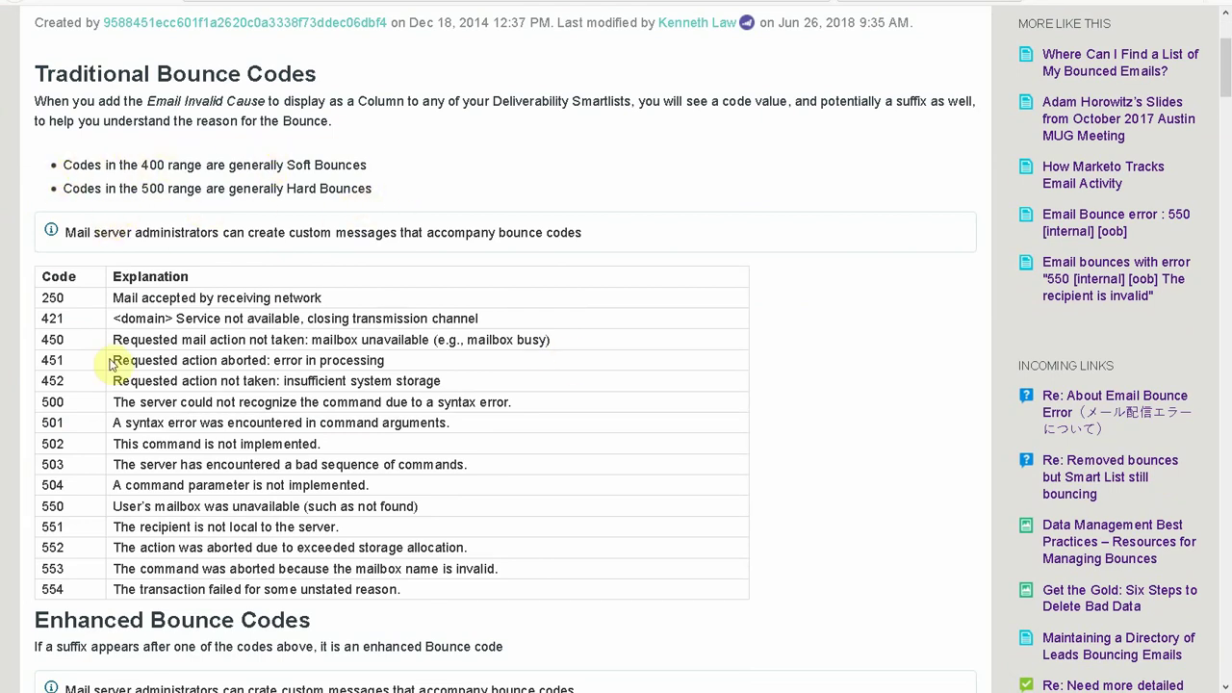
scroll(77, 361, "down", 1)
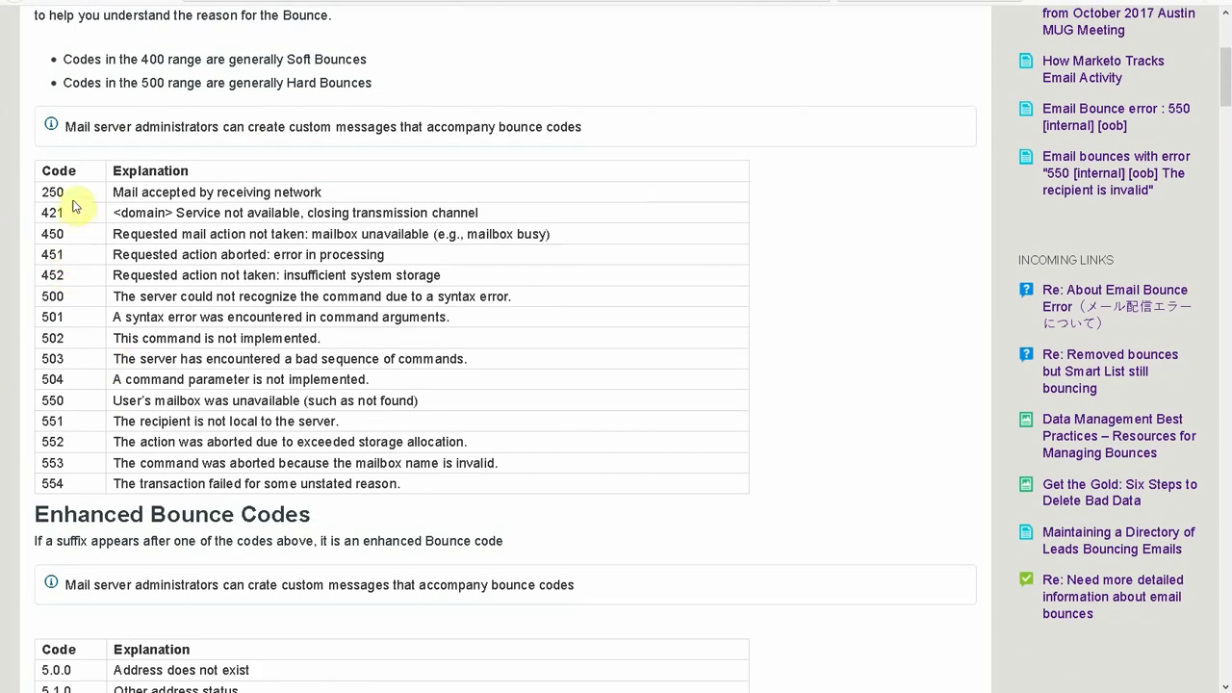
Examine the traditional bounce codes table, including the explanations for codes 250, 550 and 551.
left_click_drag(75, 196, 41, 192)
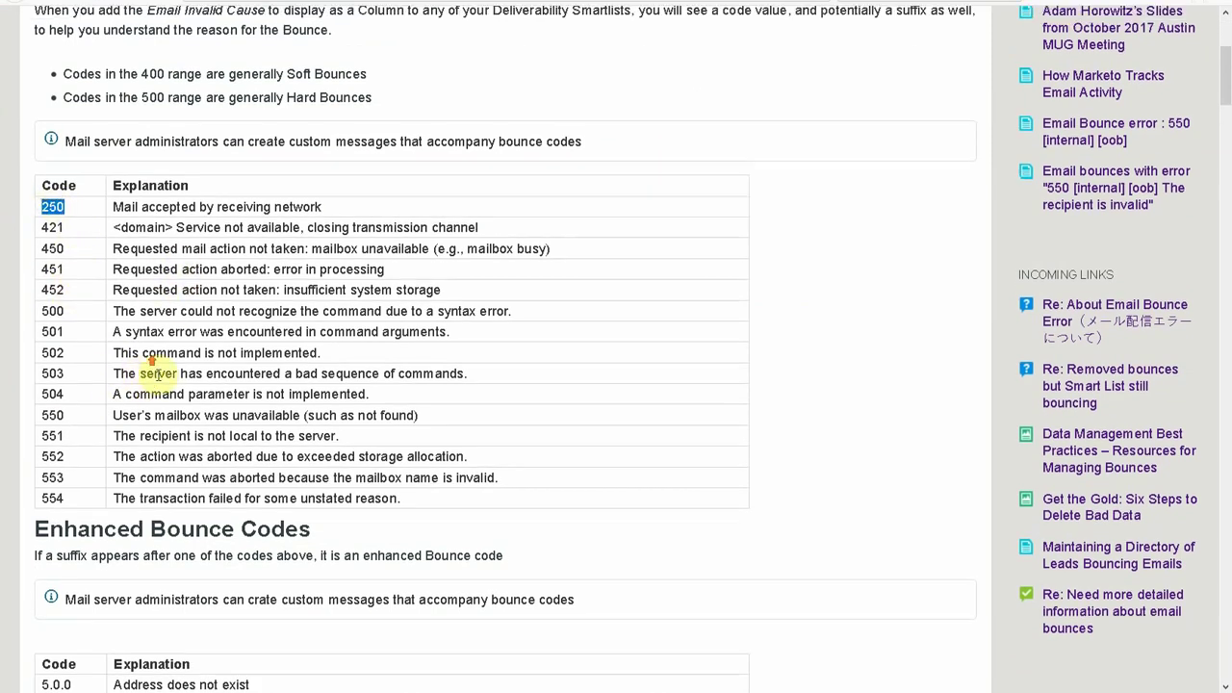
scroll(160, 374, "down", 3)
scroll(160, 375, "up", 3)
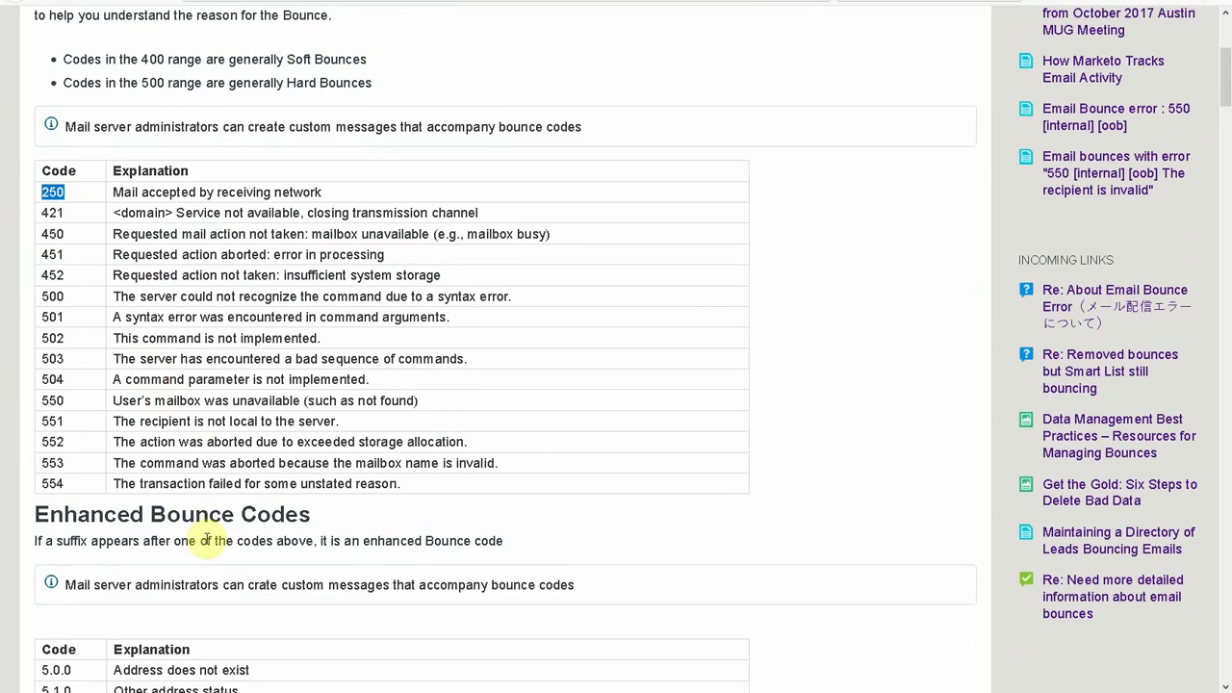
left_click_drag(120, 400, 417, 400)
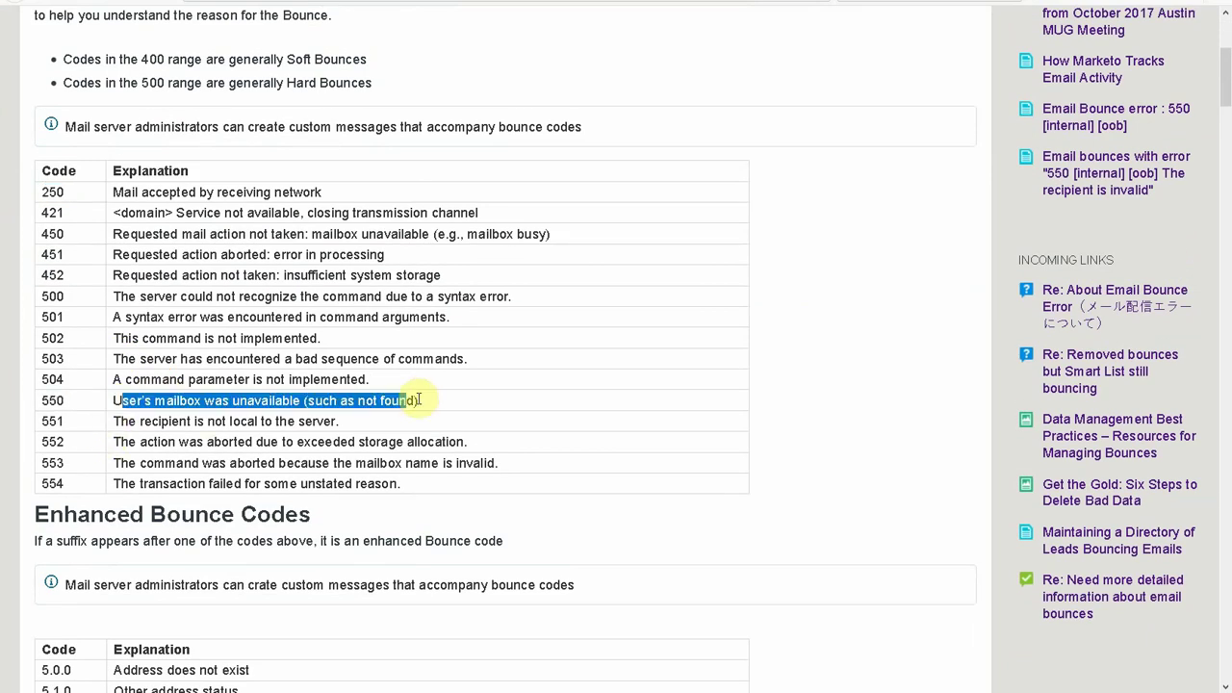
left_click_drag(351, 421, 139, 420)
scroll(157, 426, "down", 2)
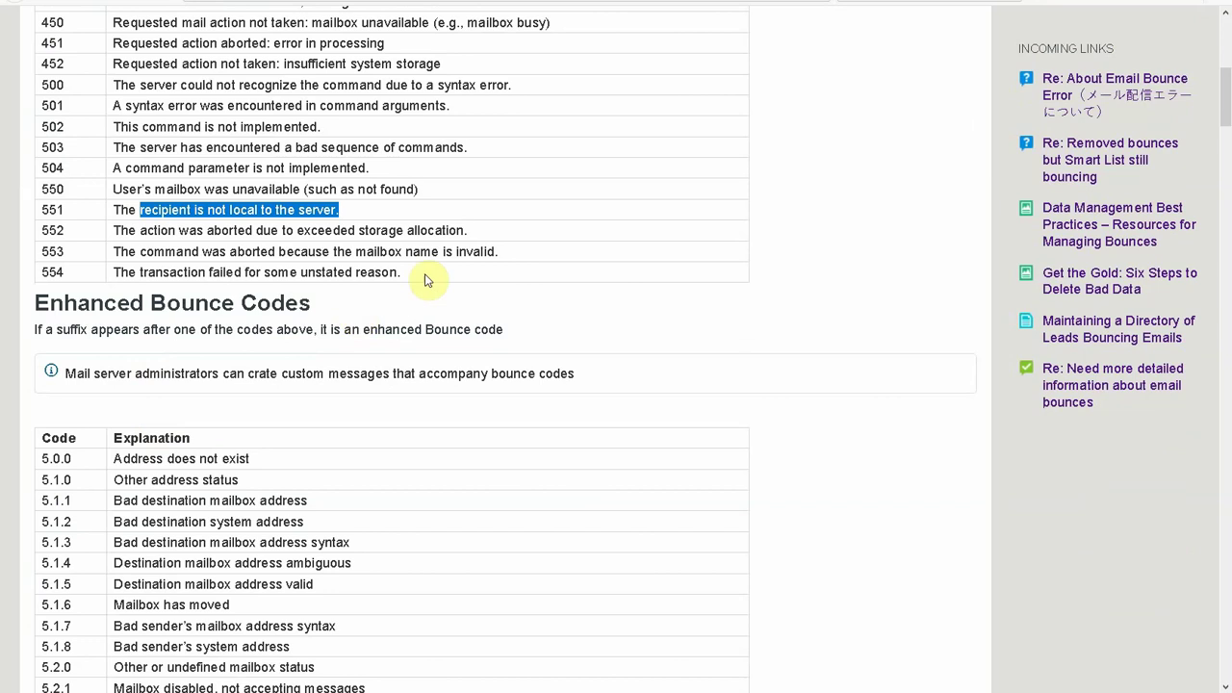
Look through the Enhanced Bounce Codes table from 5.0.0 to 5.7.7.
left_click_drag(428, 275, 203, 306)
scroll(327, 482, "down", 2)
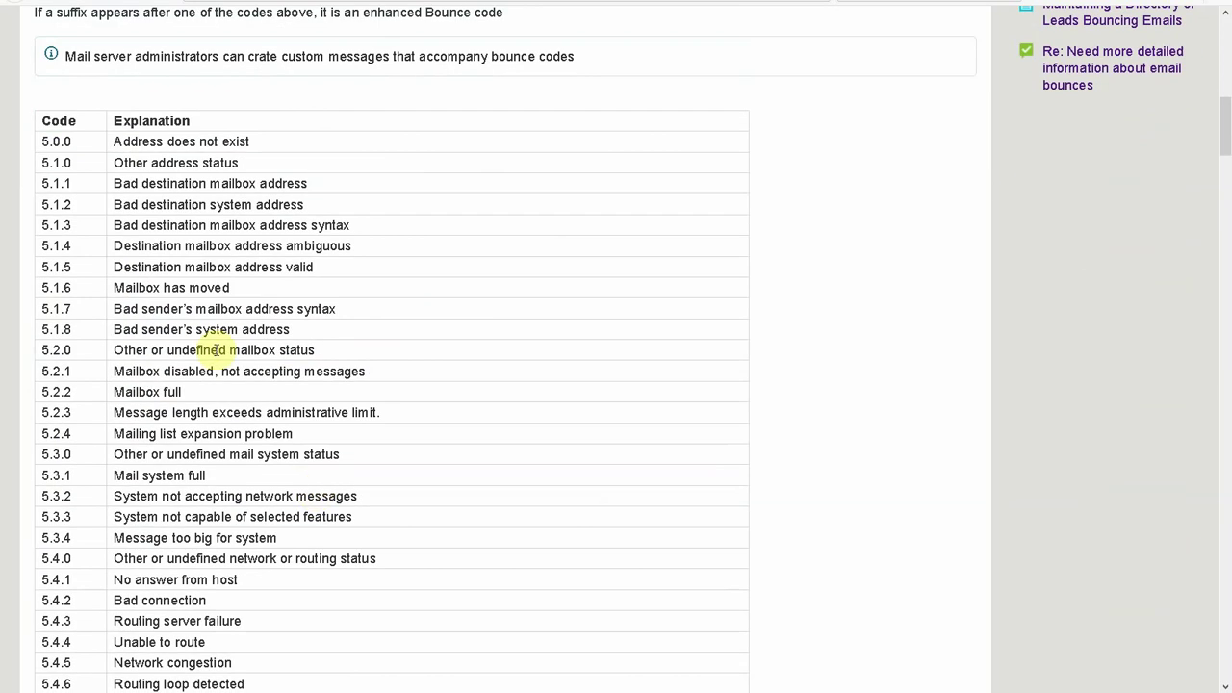
scroll(199, 275, "down", 5)
scroll(202, 273, "down", 3)
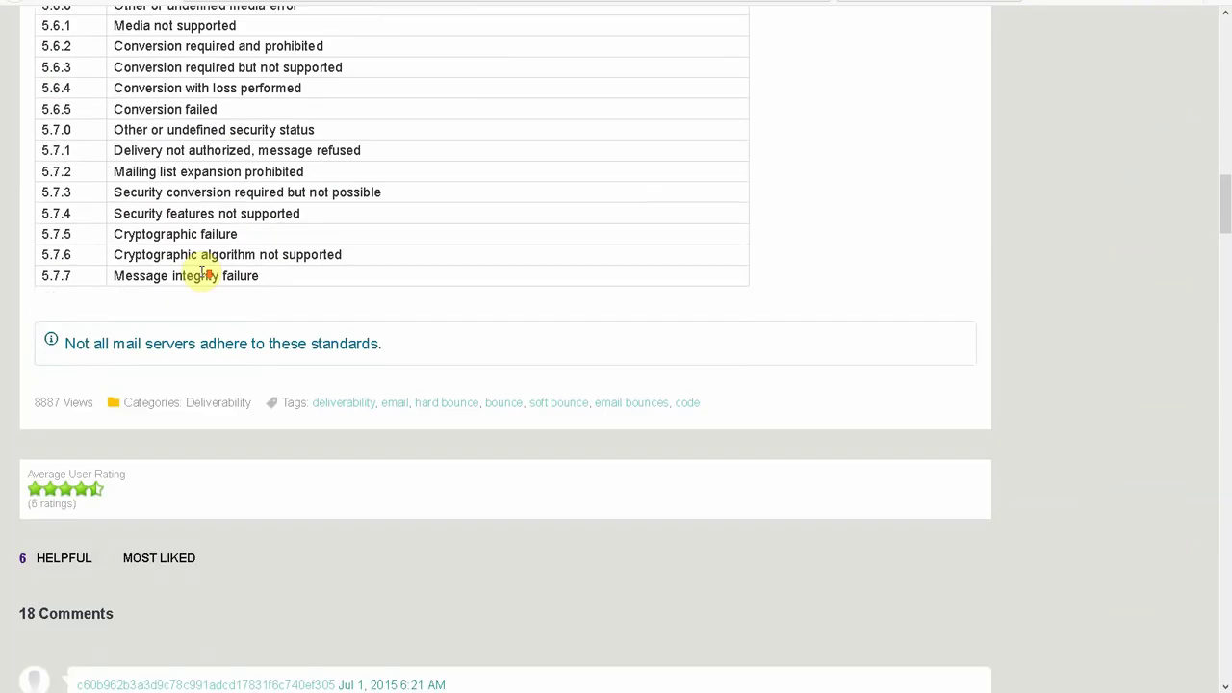
scroll(202, 274, "up", 4)
scroll(200, 276, "up", 9)
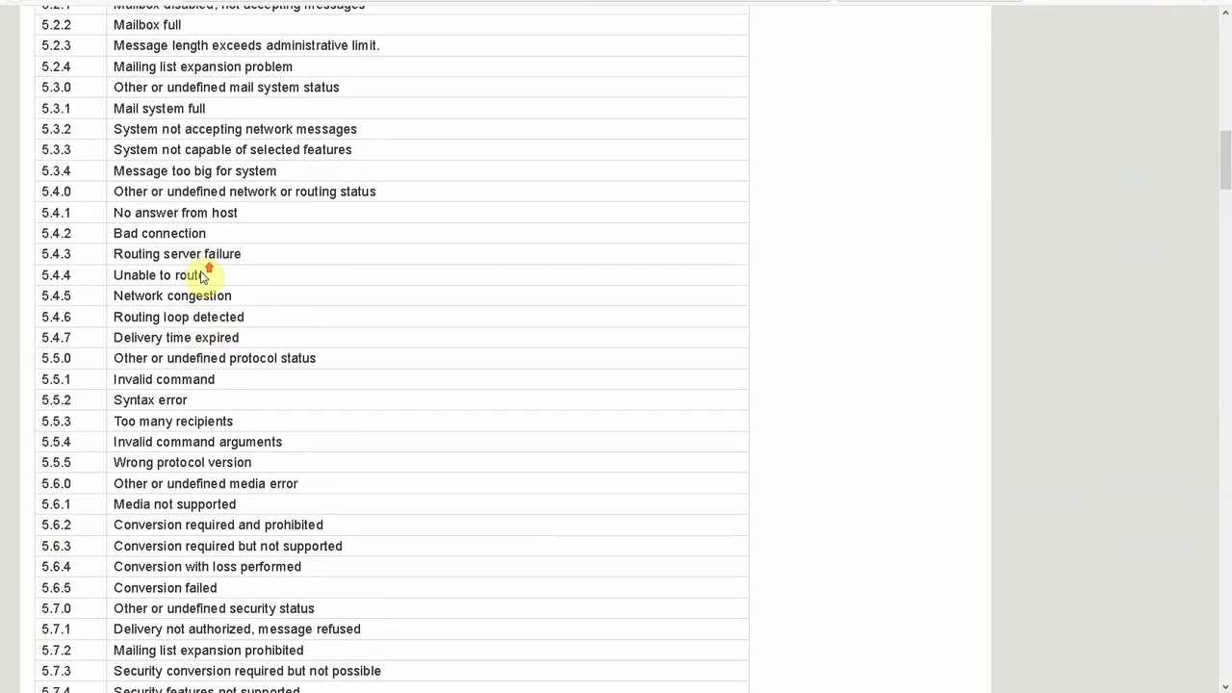
Review the traditional 500-range codes again, focusing on 550, and return to the Marketo smart list.
scroll(199, 274, "up", 1)
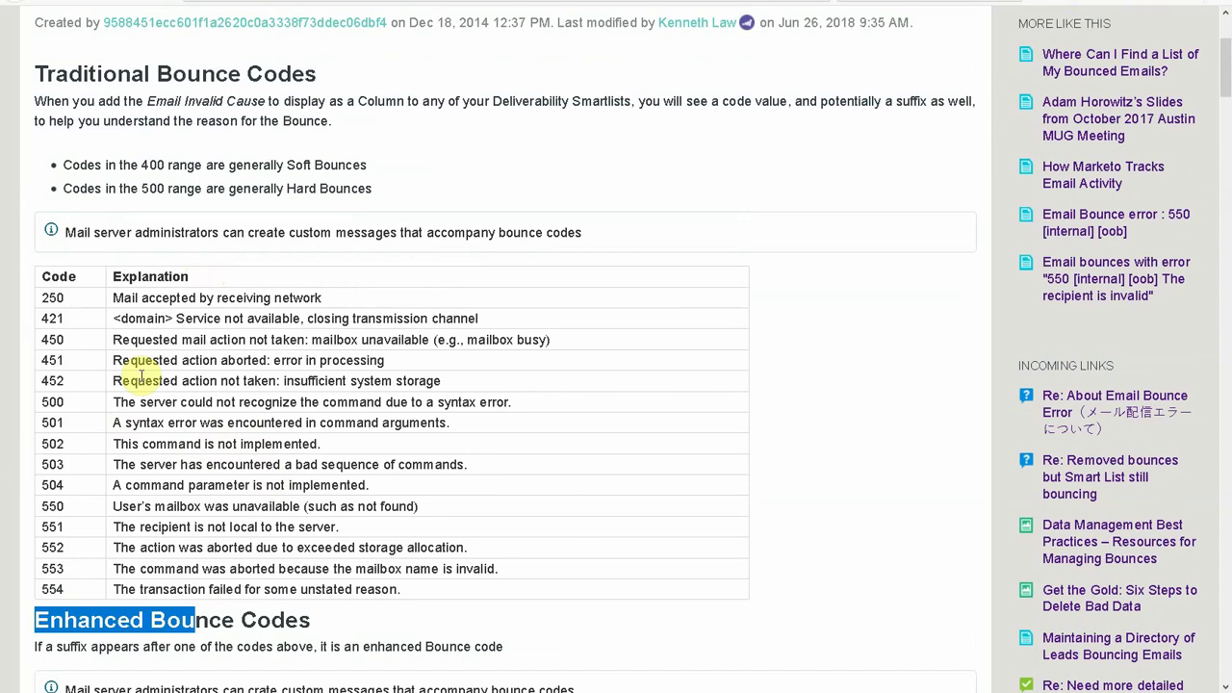
scroll(370, 421, "down", 1)
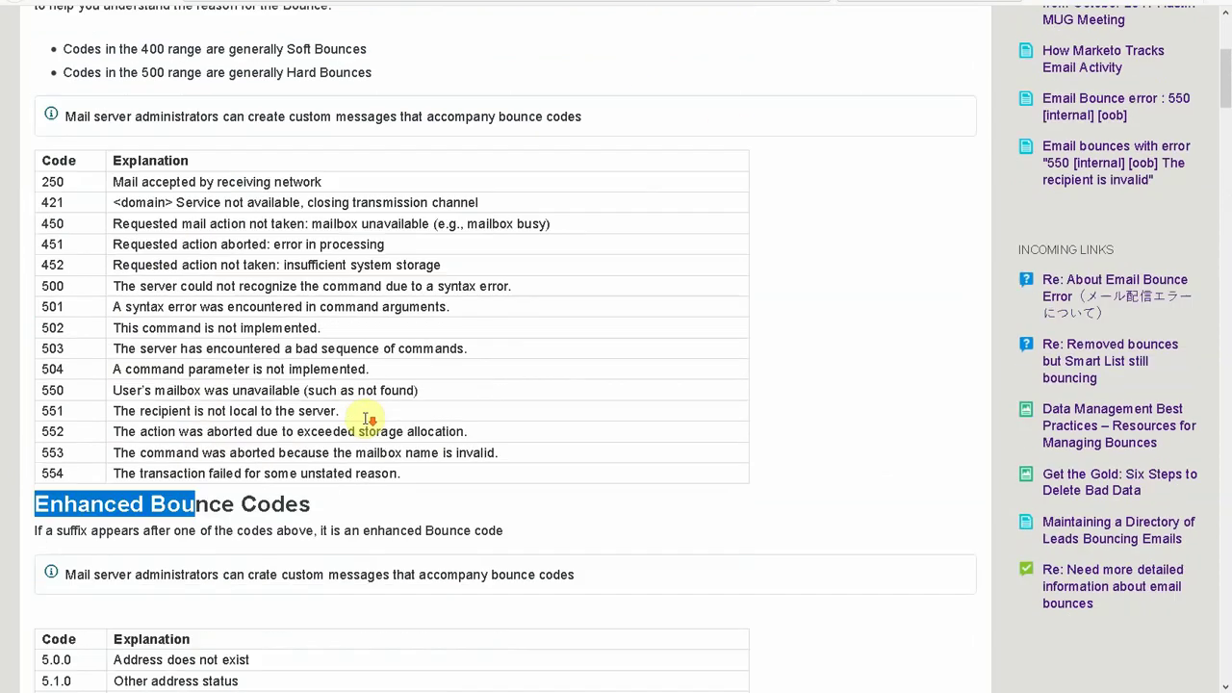
scroll(366, 420, "down", 1)
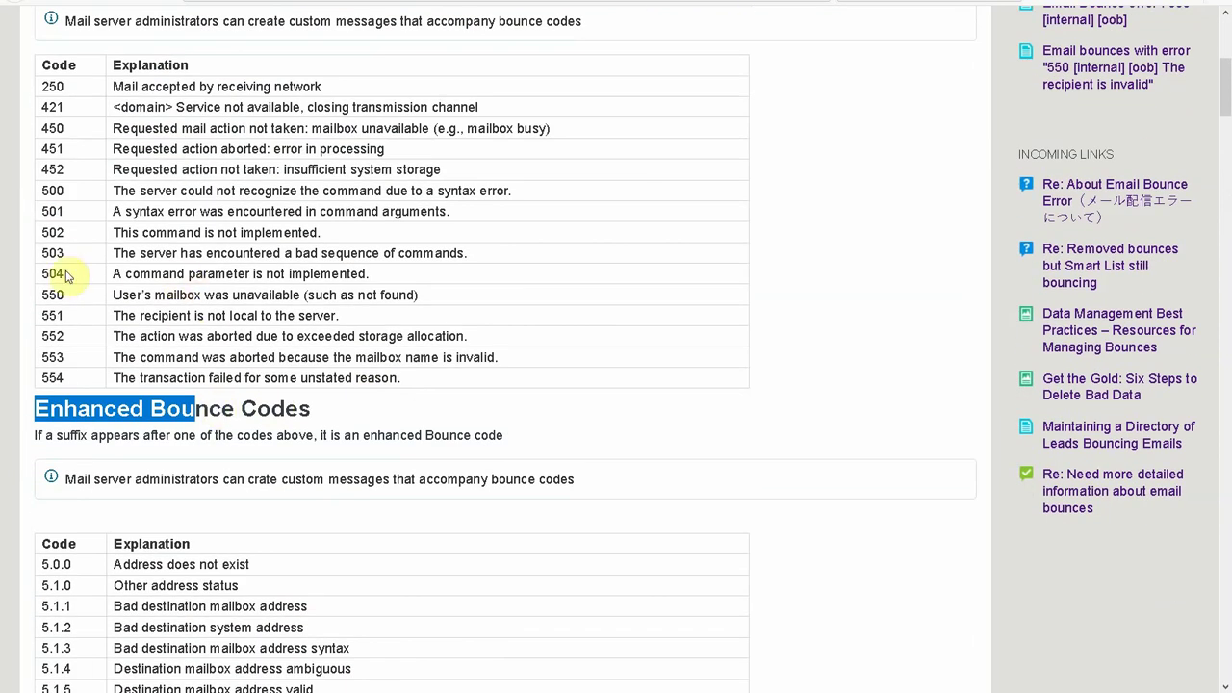
left_click(45, 293)
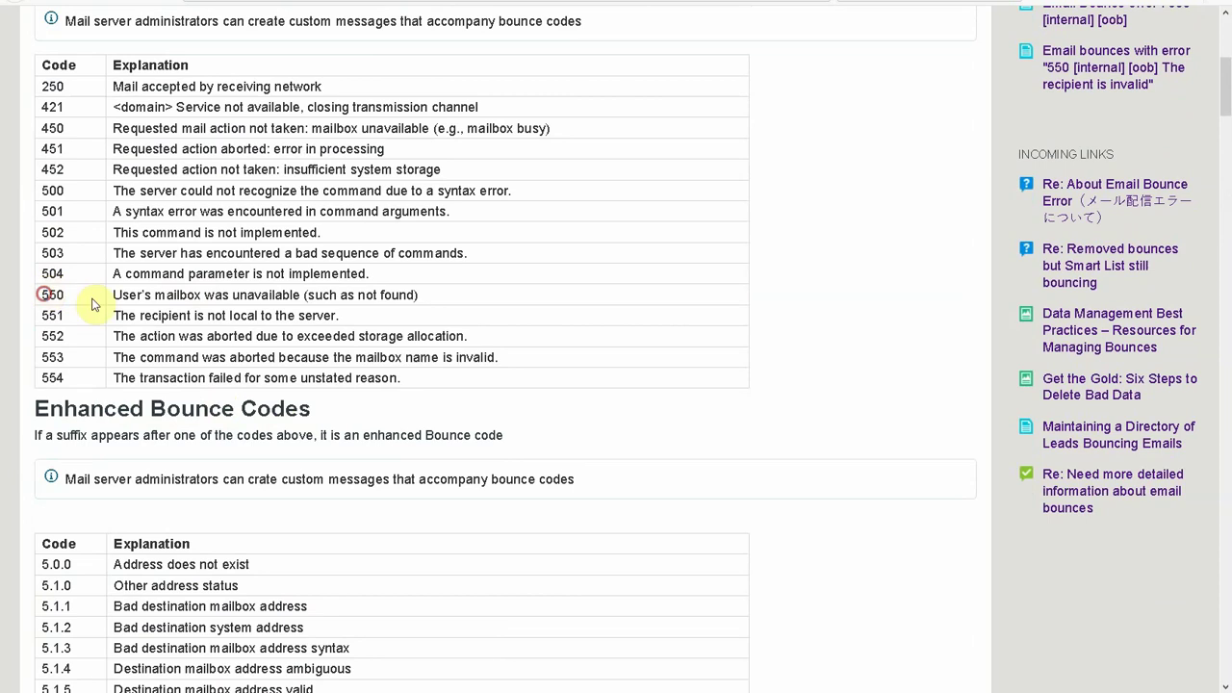
left_click_drag(93, 305, 380, 399)
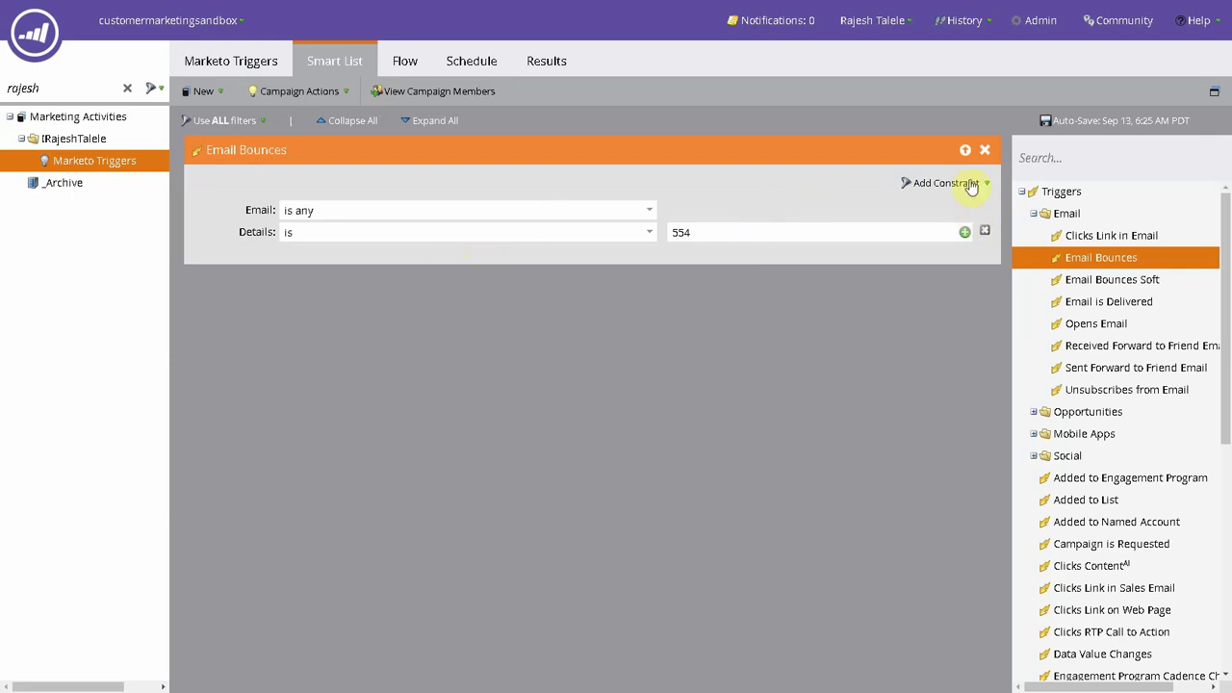
Replace the Details constraint on the Email Bounces trigger with an Email Address constraint using the operator "contains".
left_click(930, 183)
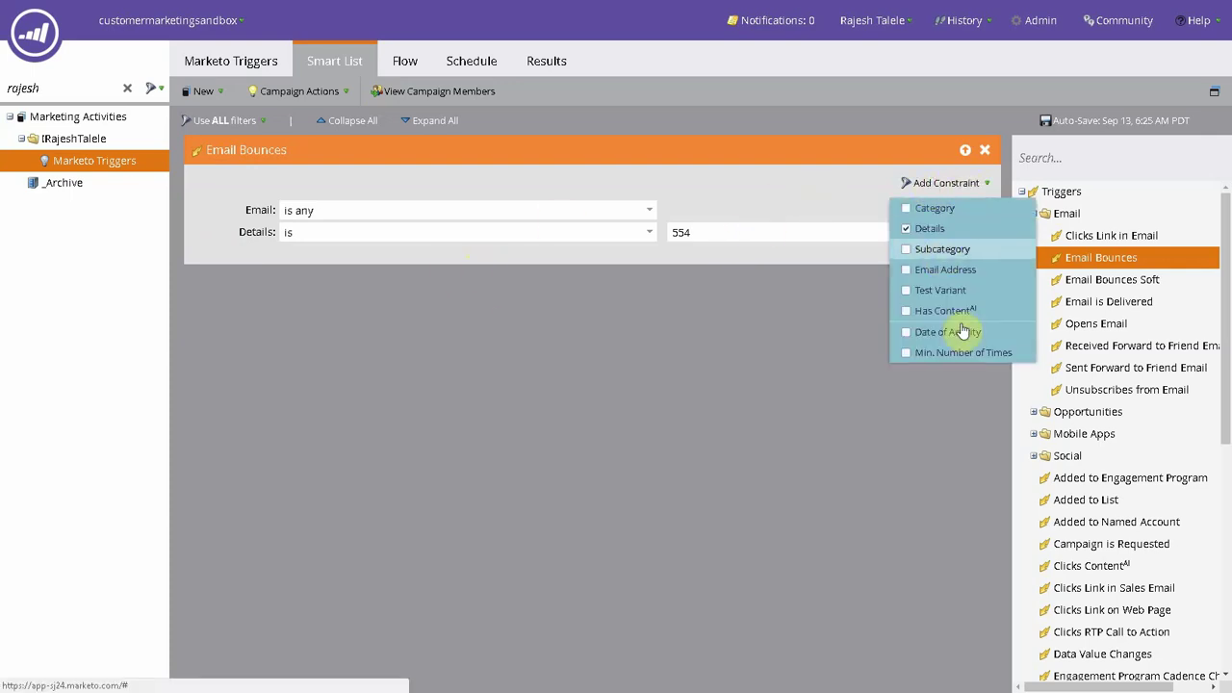
left_click(906, 228)
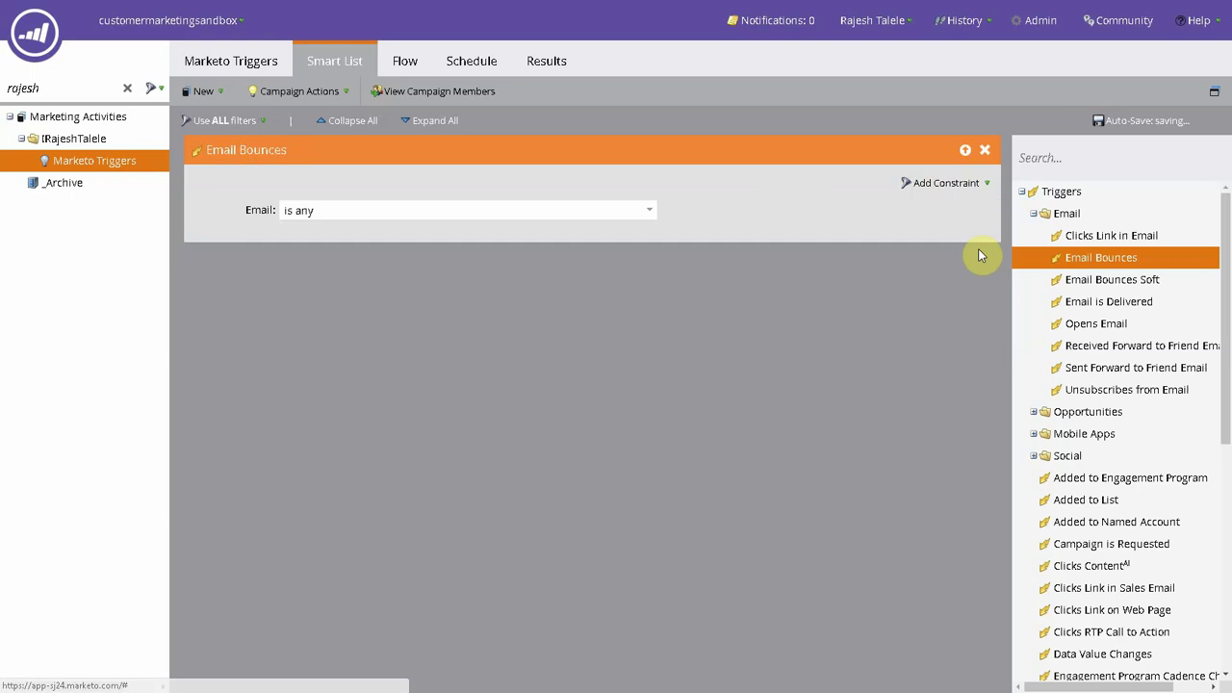
left_click(959, 185)
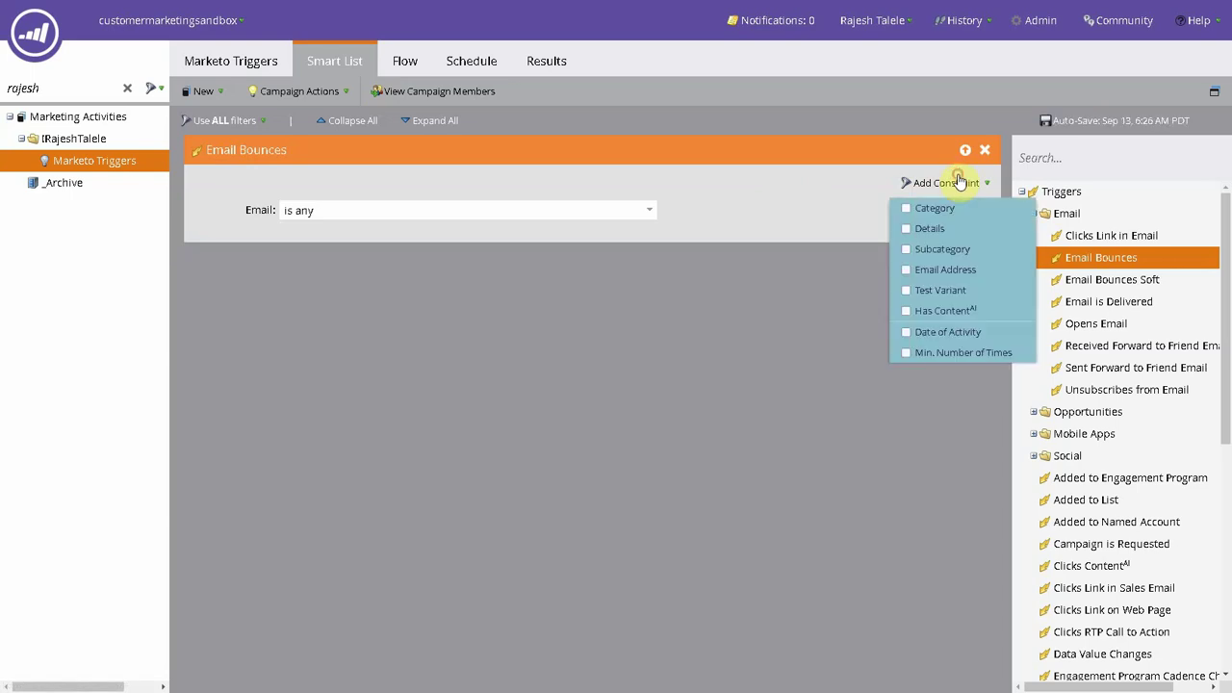
left_click(956, 271)
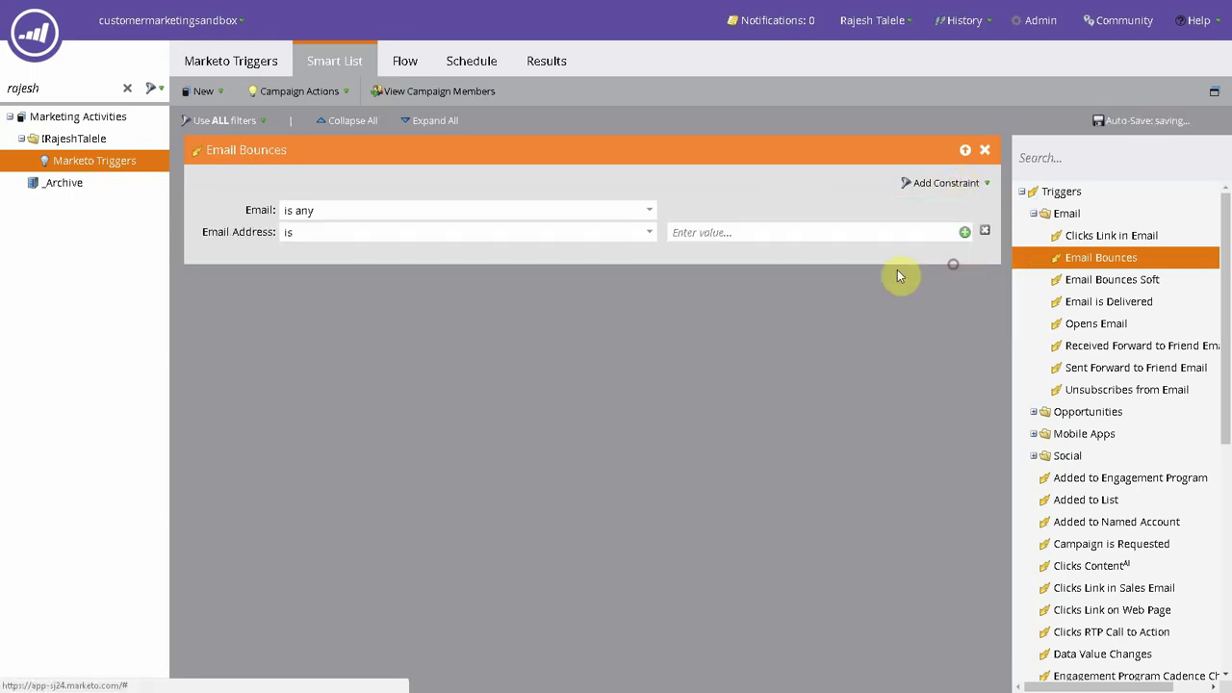
left_click(652, 238)
left_click(357, 328)
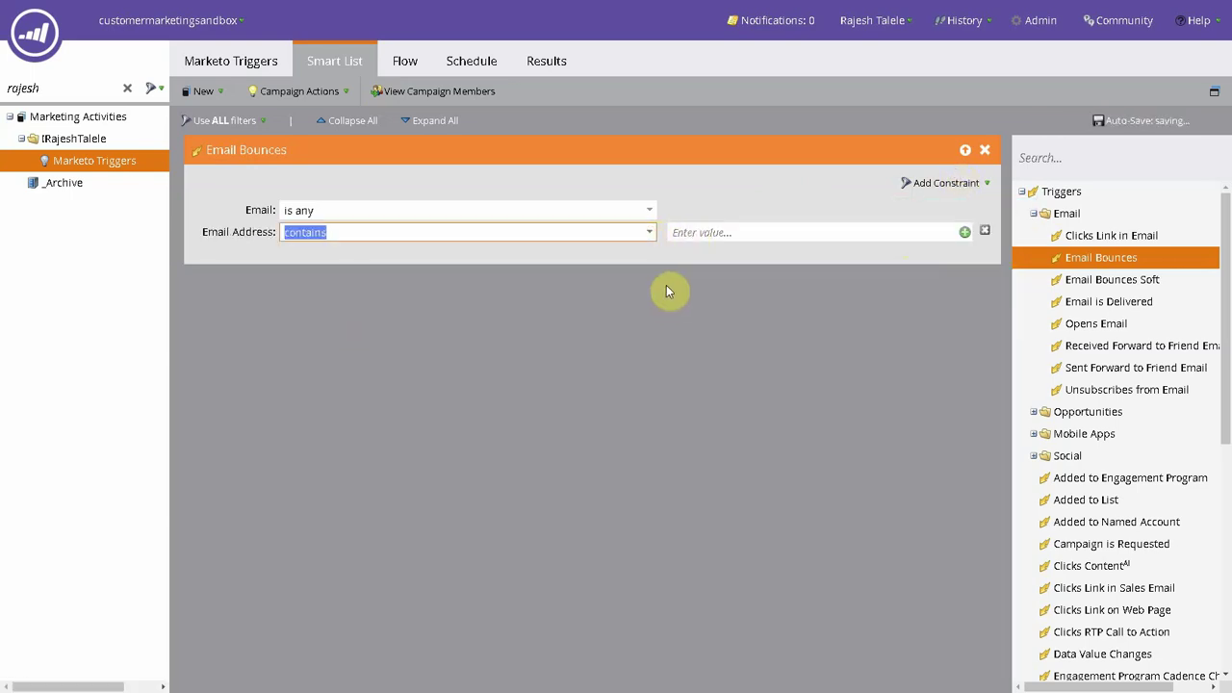
left_click(728, 232)
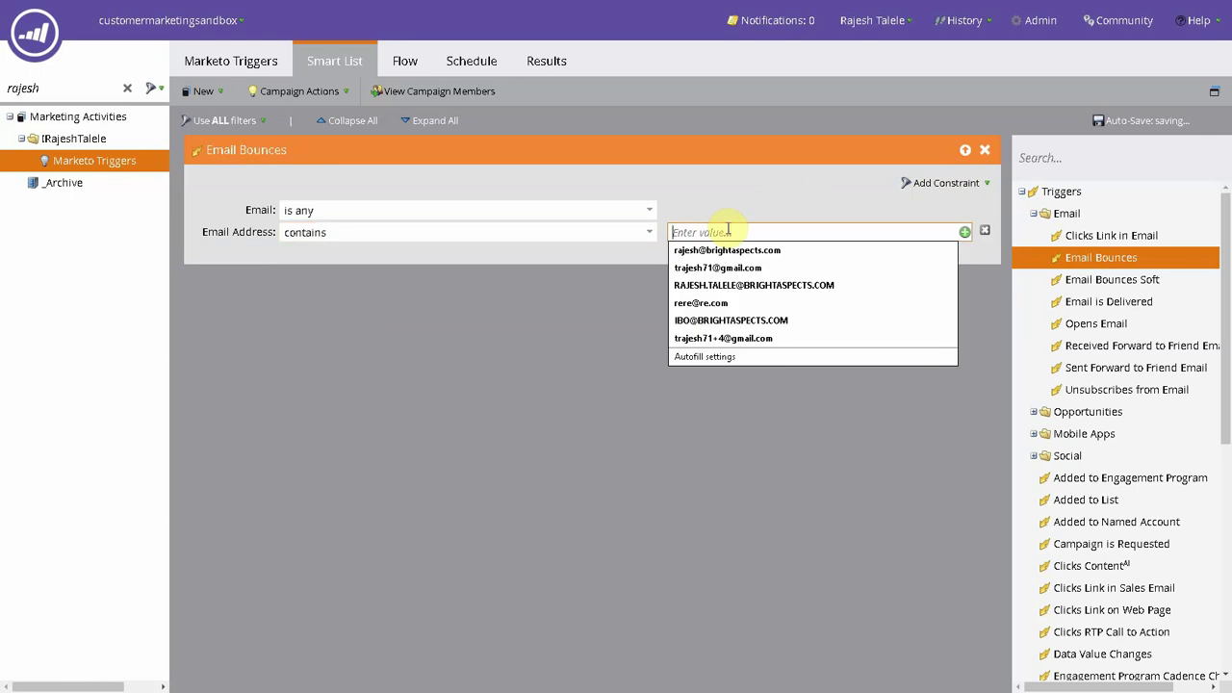
type("@")
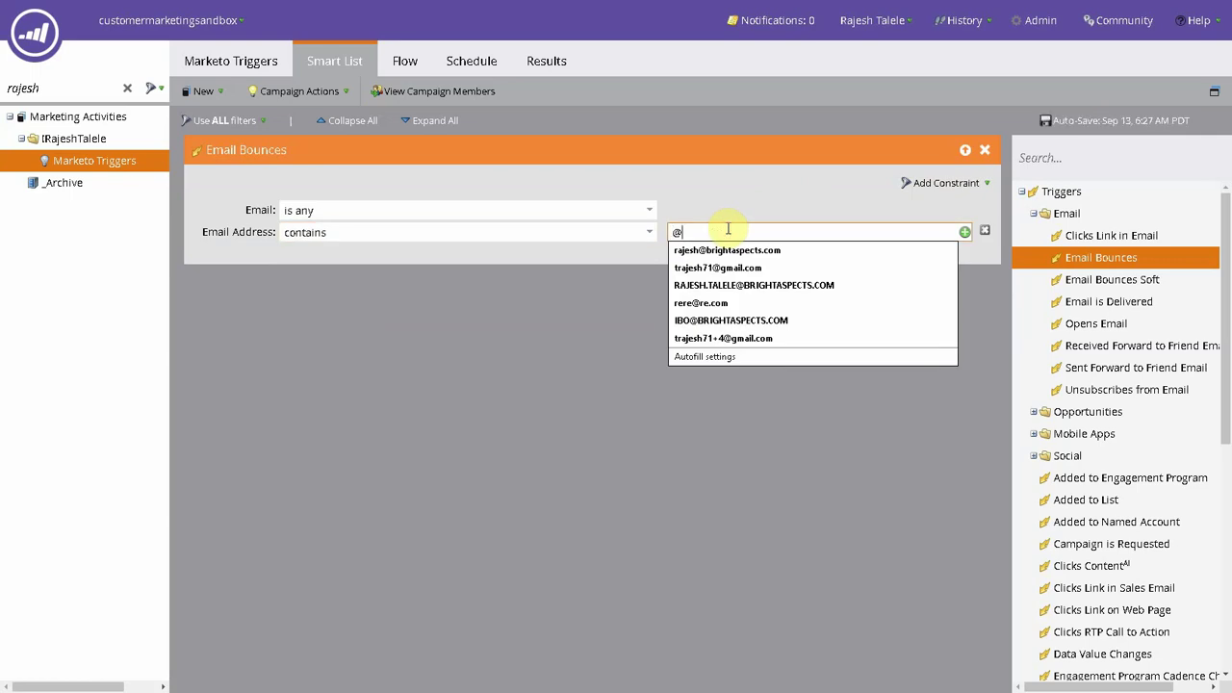
type("brightasp")
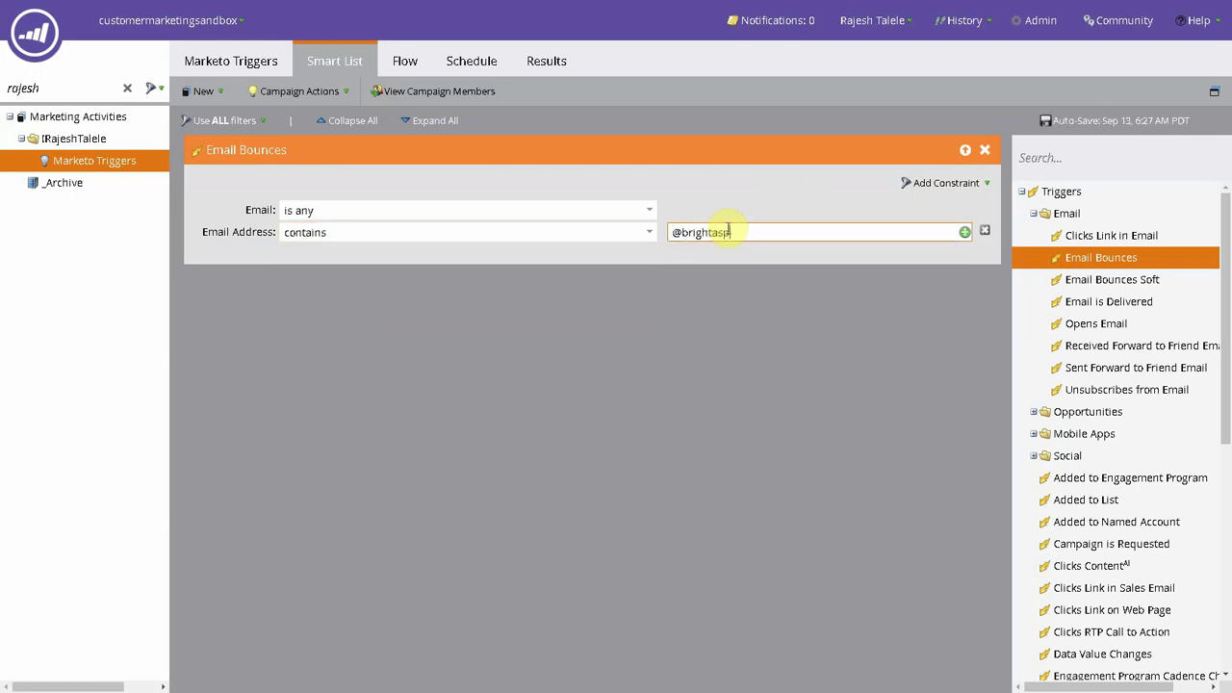
type("ects.com")
left_click(764, 643)
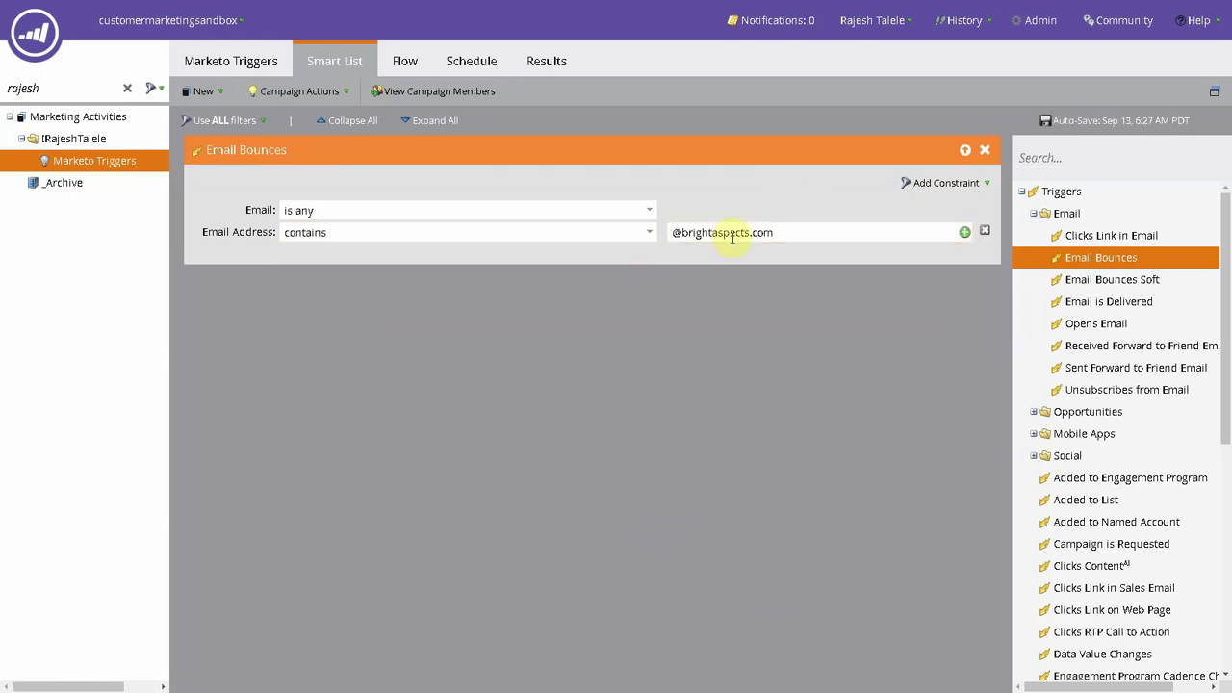
Open the multi-value editor for the Email Address constraint, close it, and remove that constraint from the Email Bounces trigger.
left_click_drag(783, 232, 635, 249)
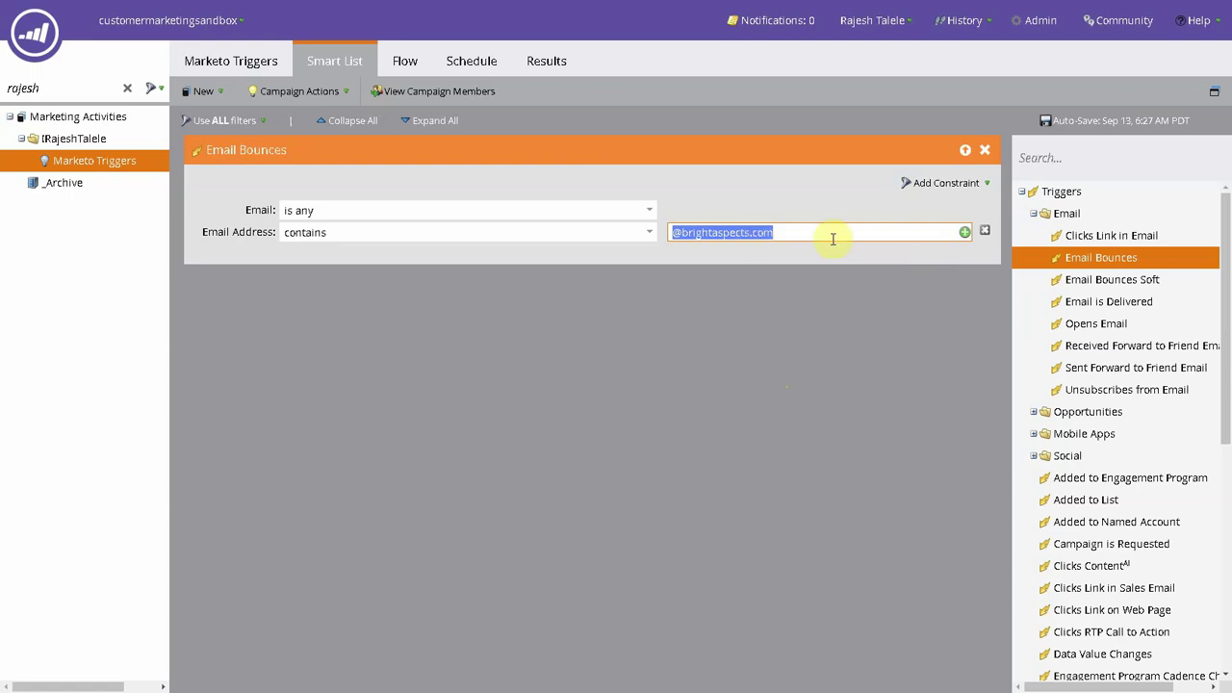
left_click(963, 236)
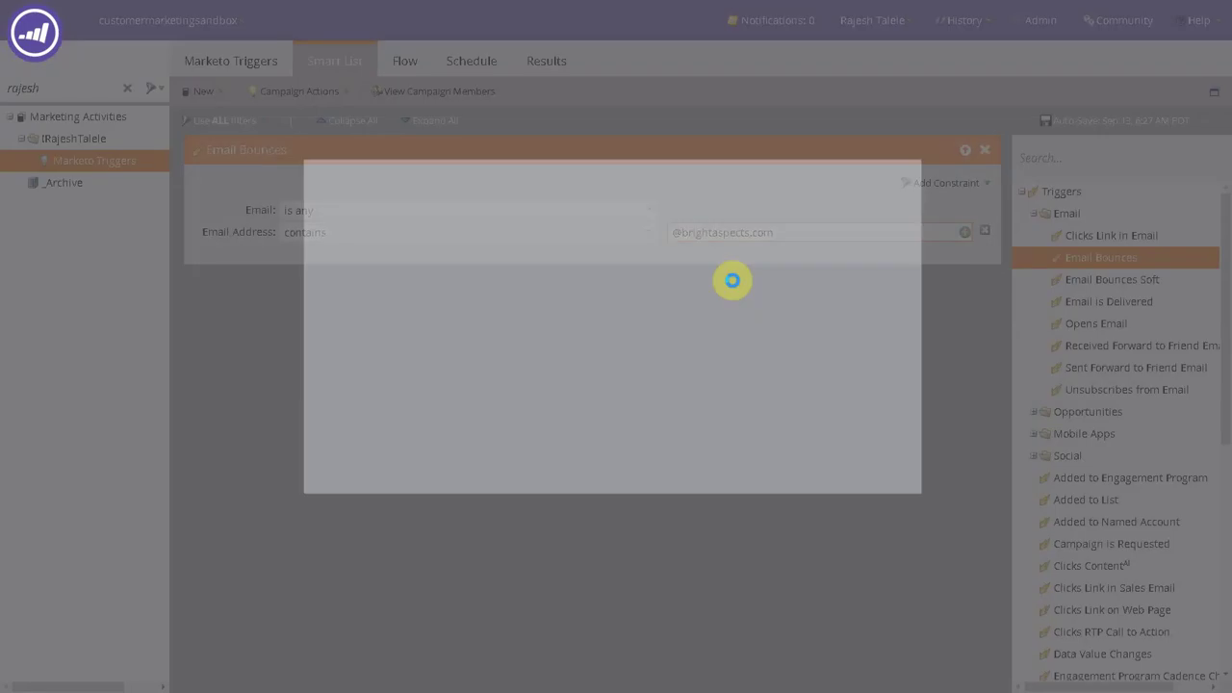
left_click(806, 517)
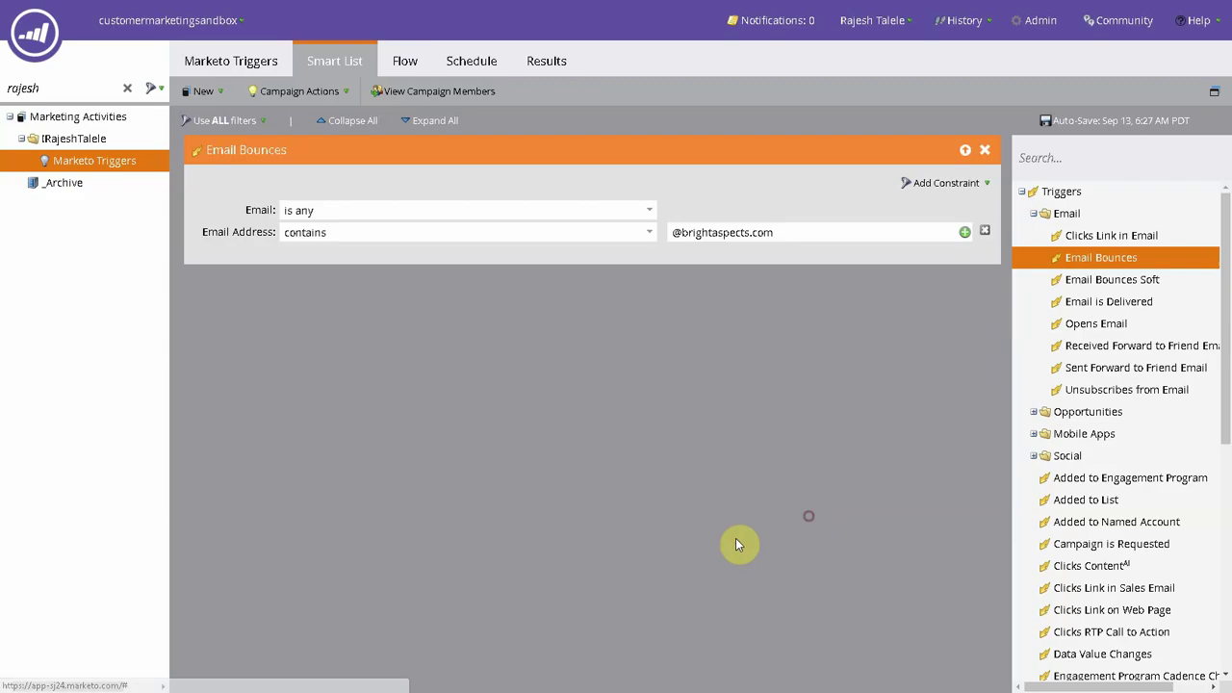
left_click(985, 234)
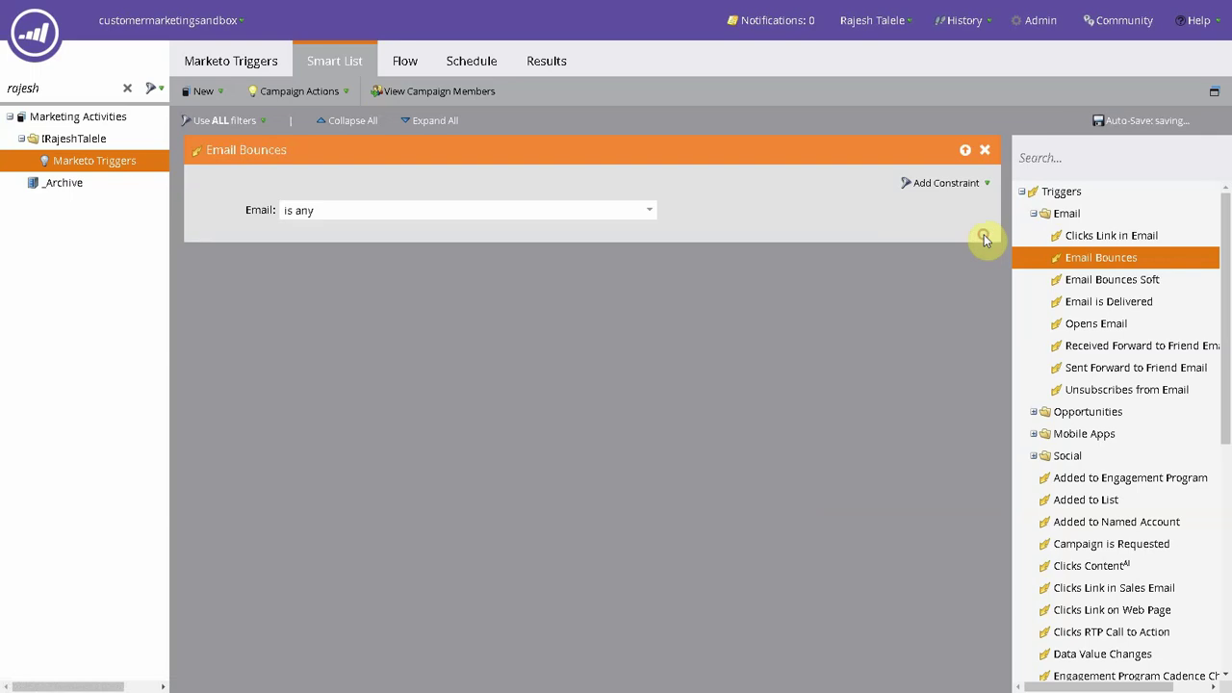
Add a Date of Activity constraint to the Email Bounces trigger and set it to "in past" 3 months.
left_click(931, 190)
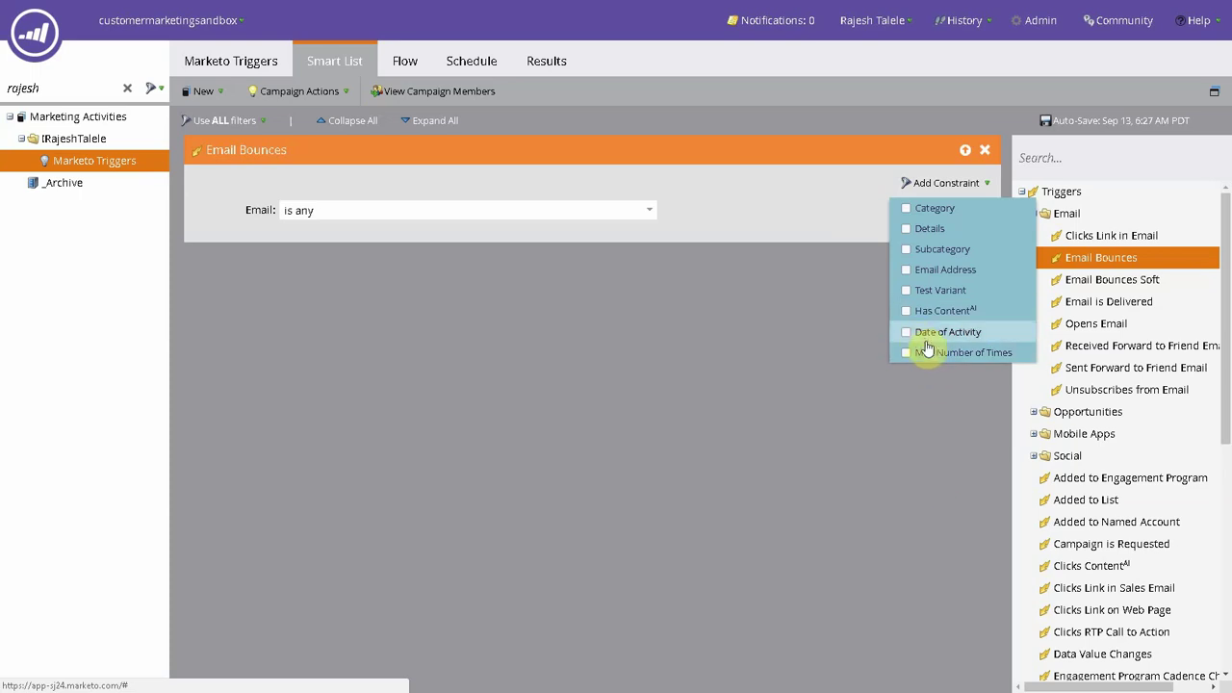
left_click(980, 335)
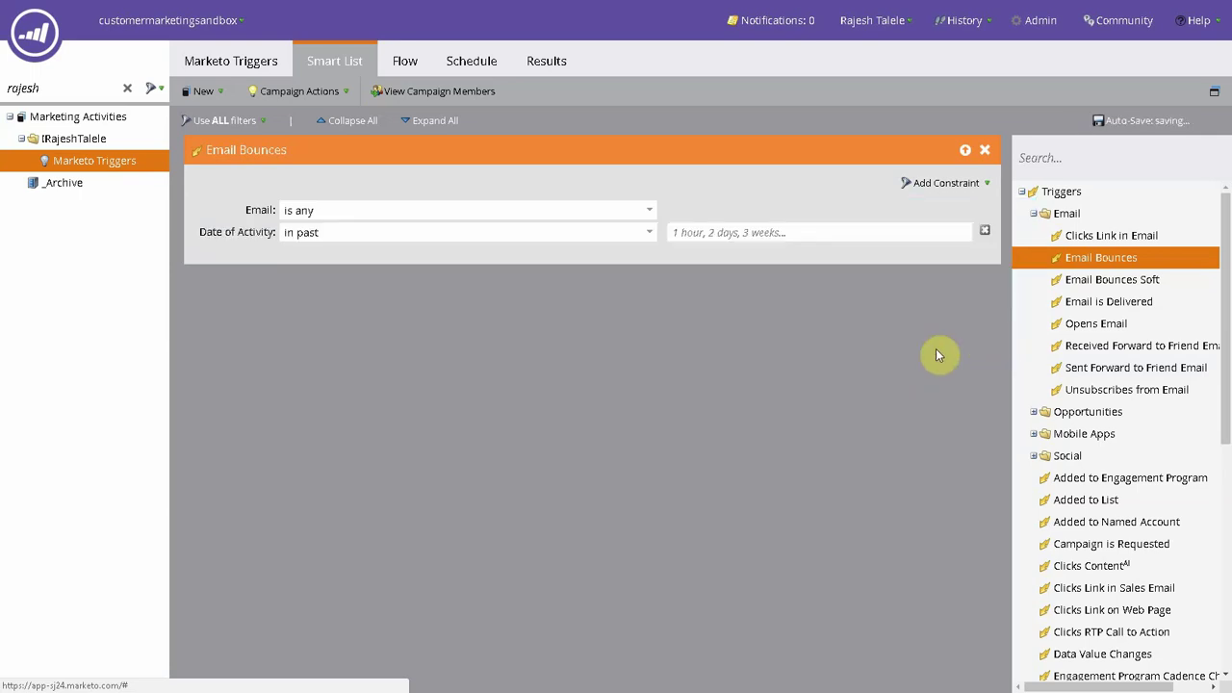
left_click(685, 232)
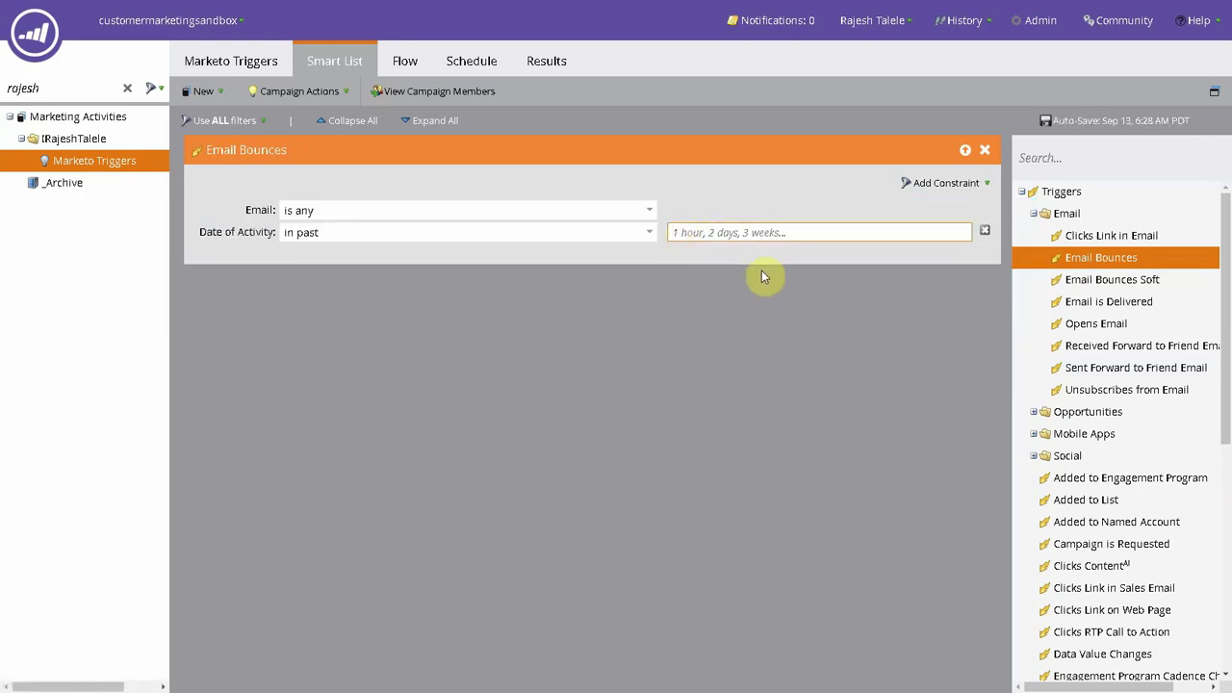
type("3 months")
left_click(683, 369)
Change the Date of Activity operator to "in time frame" and look through the selectable time frames.
left_click(648, 235)
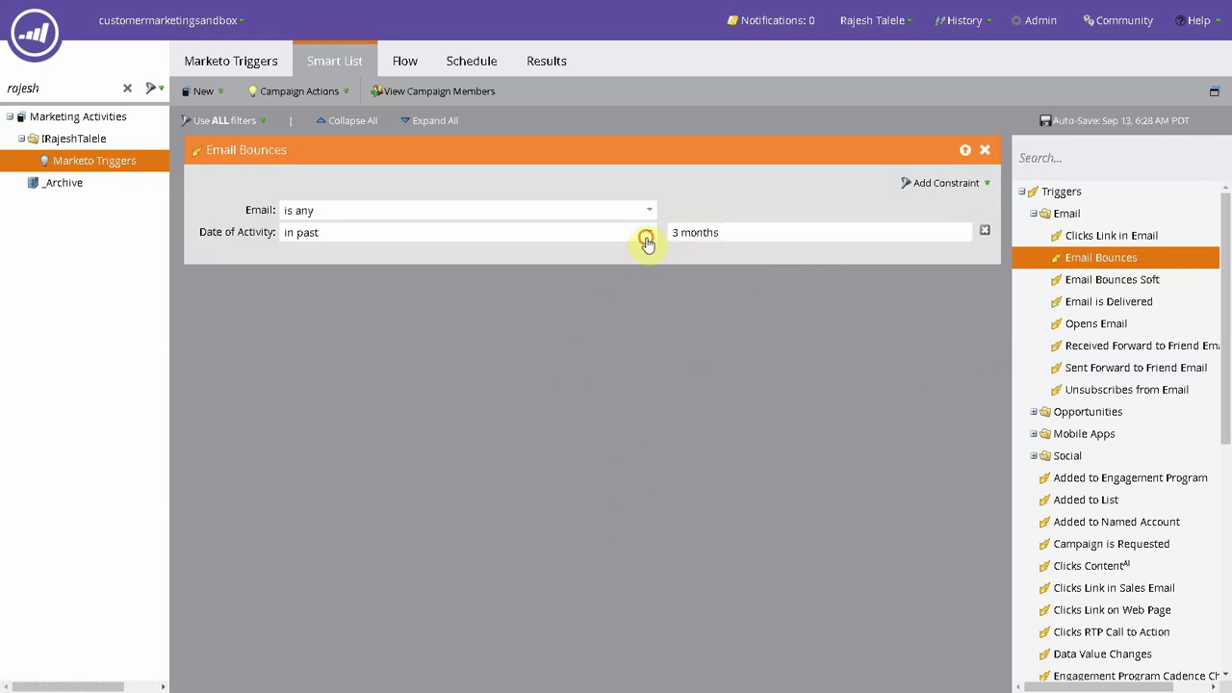
left_click(454, 339)
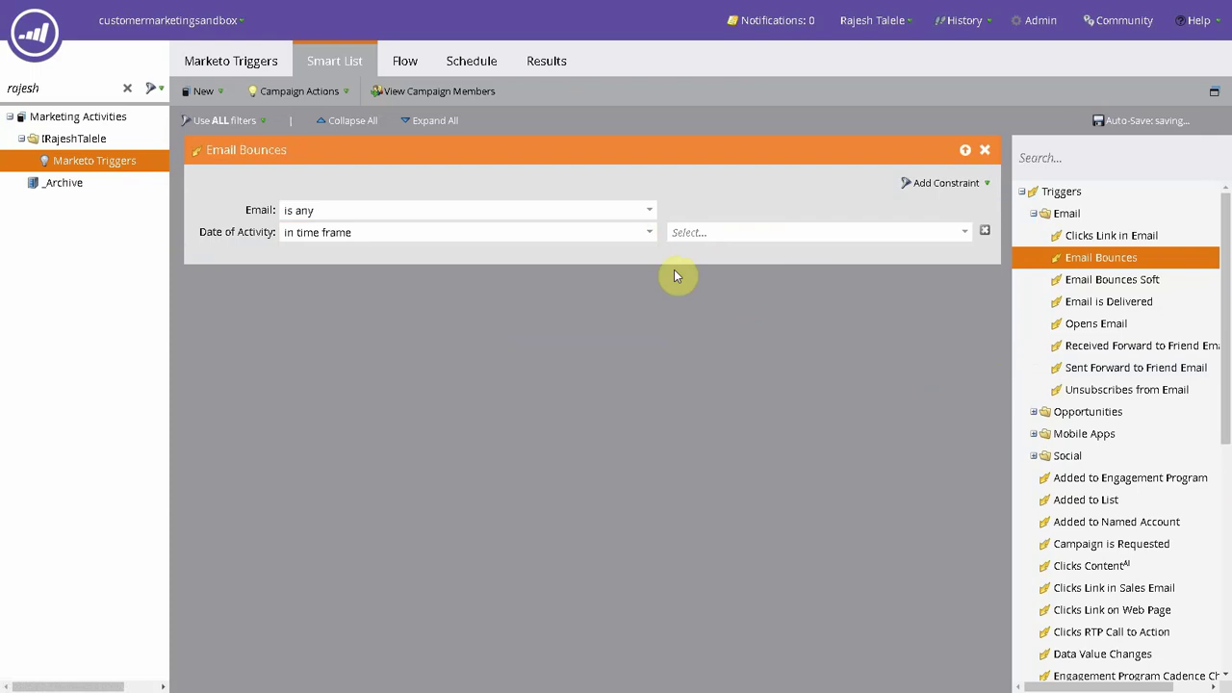
left_click(965, 232)
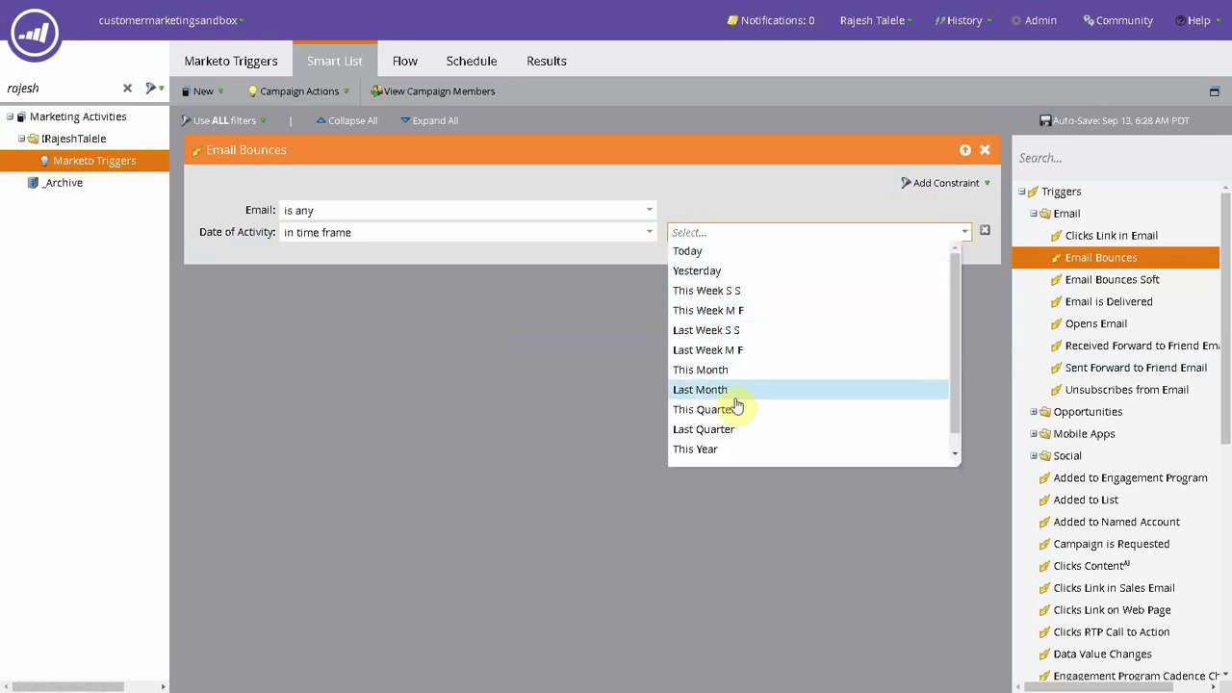
left_click(554, 255)
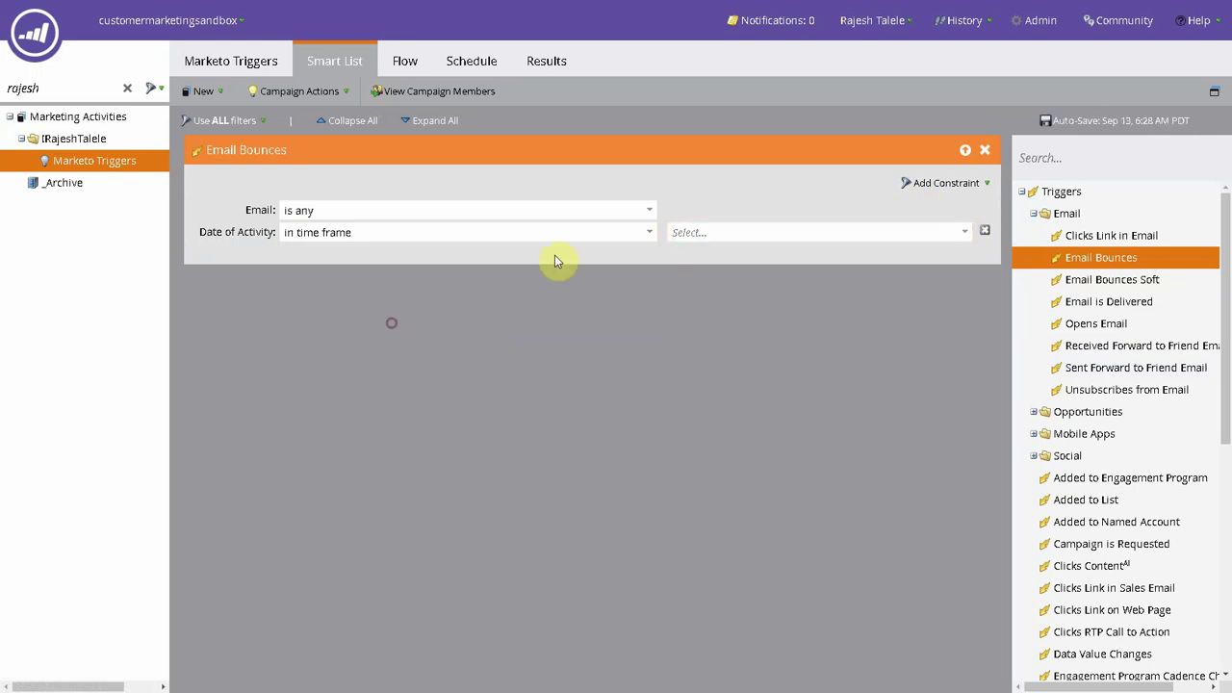
Set Date of Activity to "on or before" 09/27/2018, and switch its operator to "after".
left_click(649, 232)
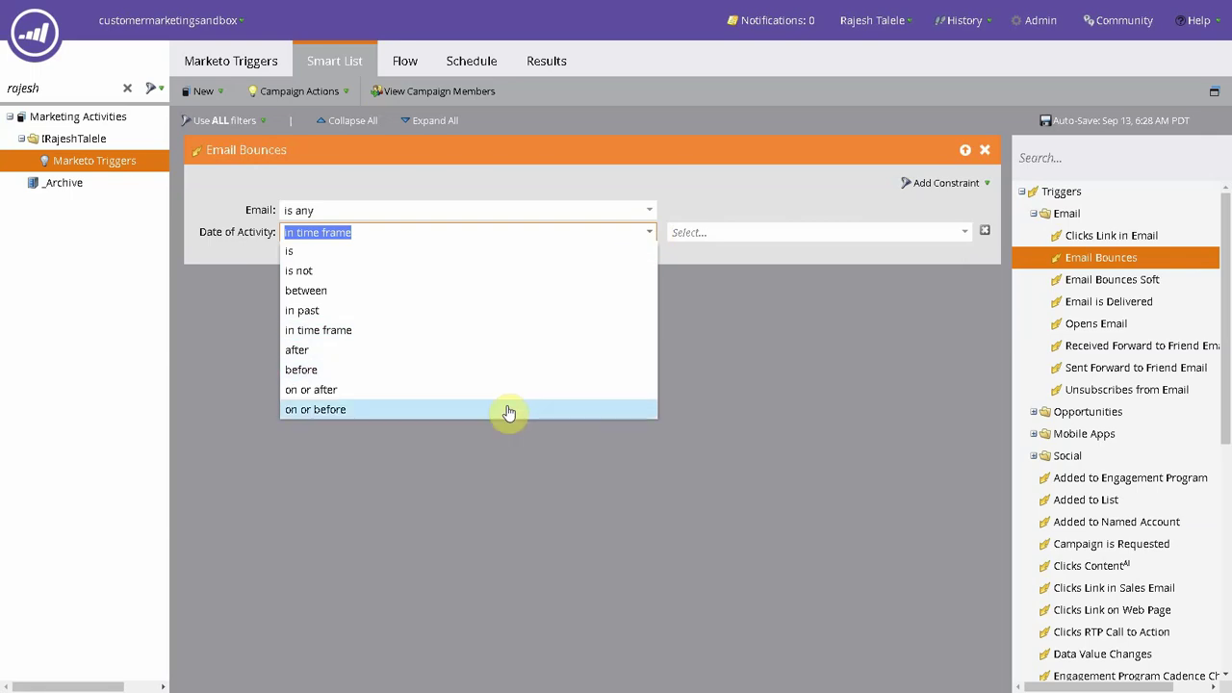
left_click(508, 410)
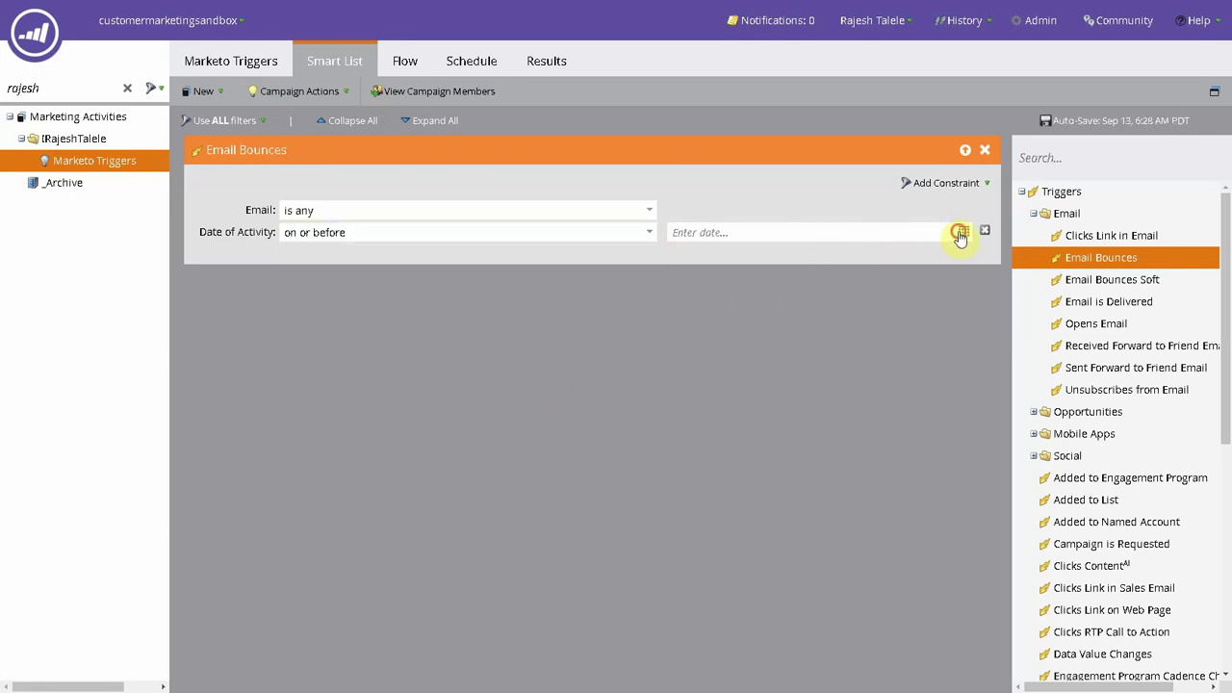
left_click(962, 232)
left_click(750, 341)
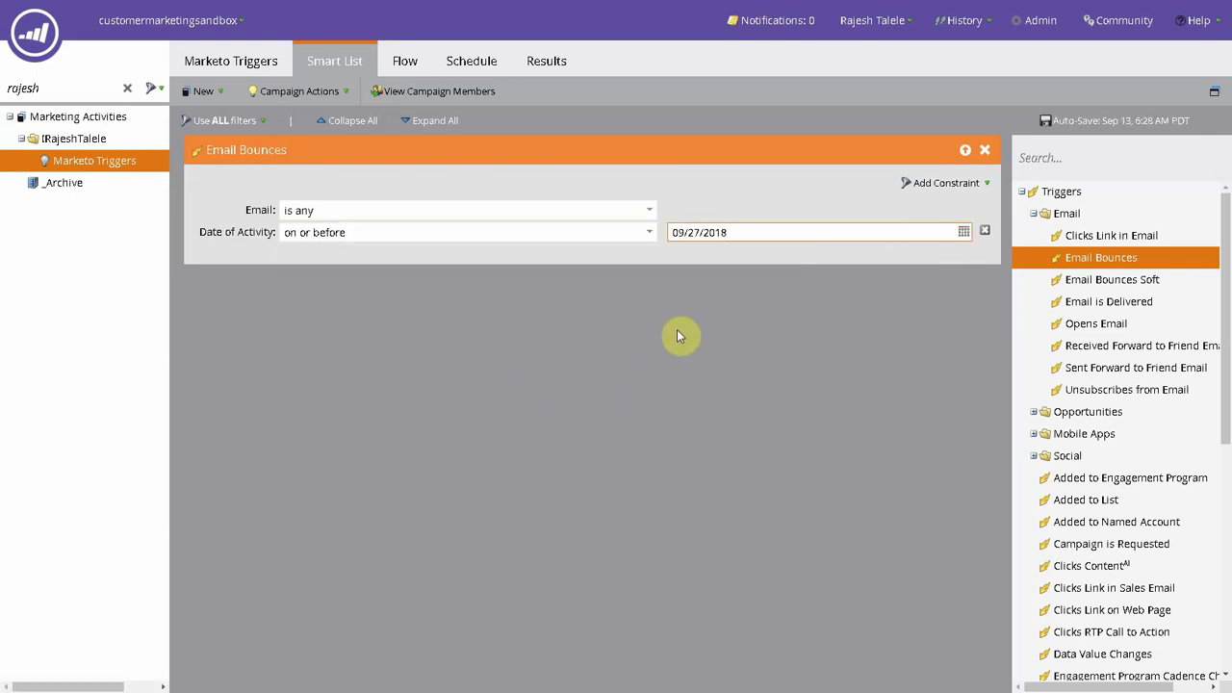
left_click(649, 234)
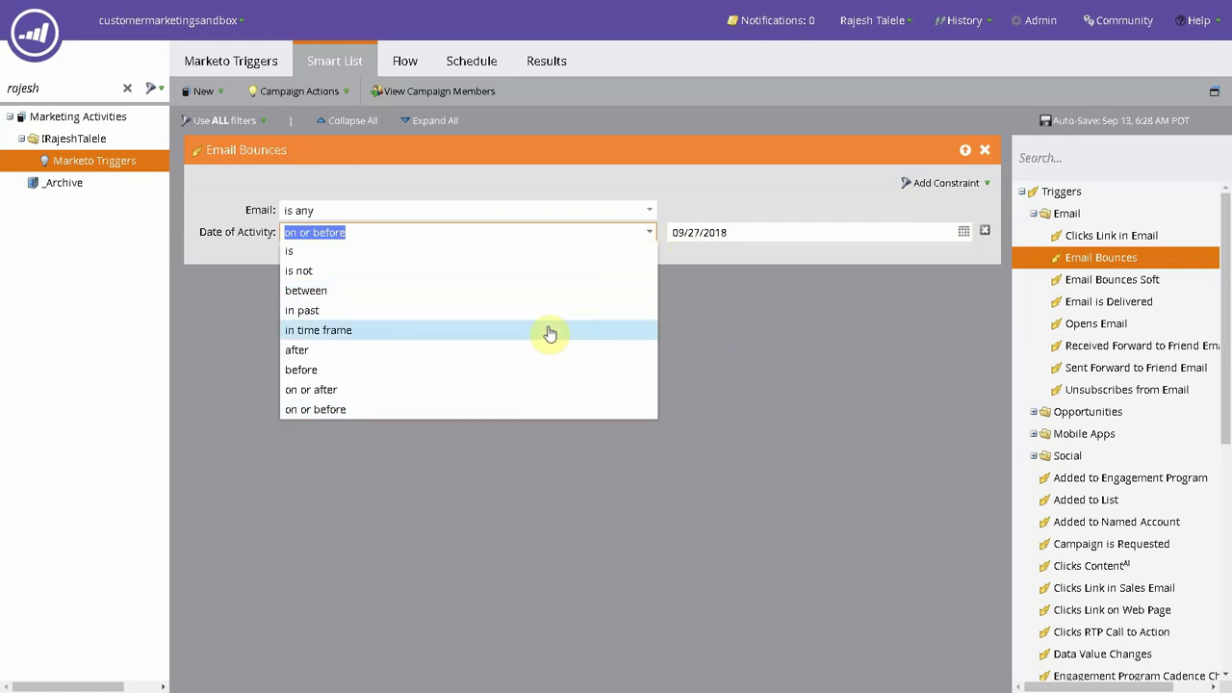
left_click(540, 351)
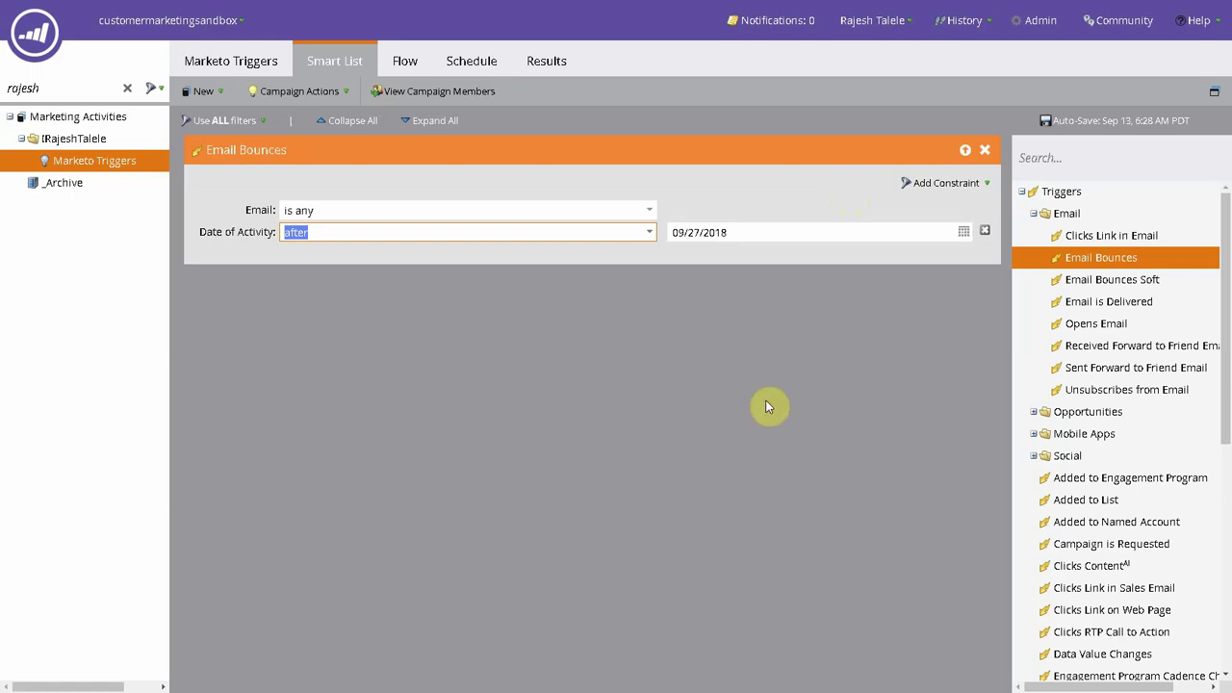
Replace the Date of Activity constraint with a Min. Number of Times constraint set to 3.
left_click(985, 231)
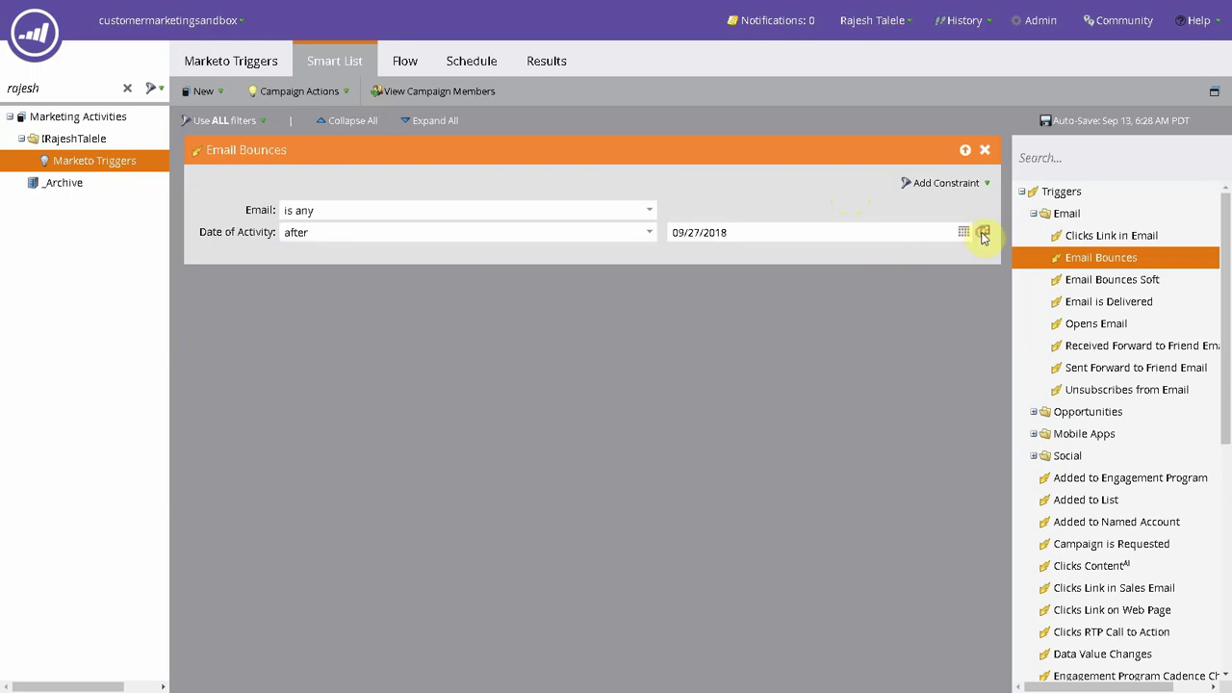
left_click(938, 184)
left_click(929, 356)
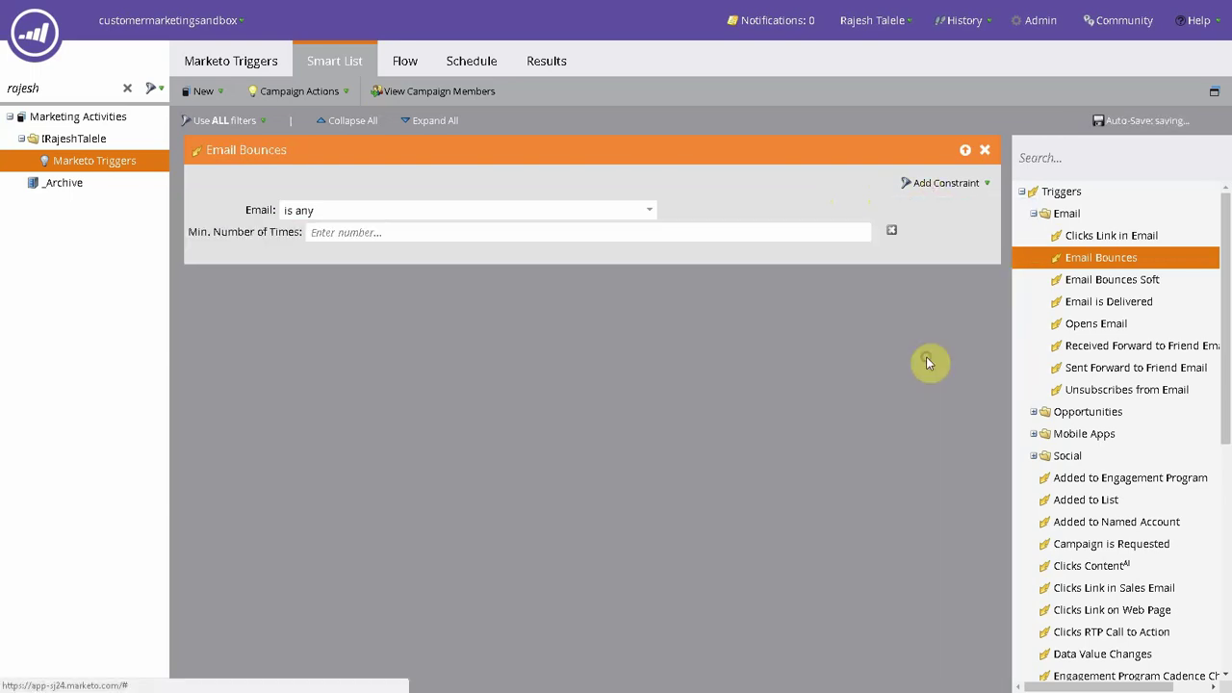
left_click(601, 232)
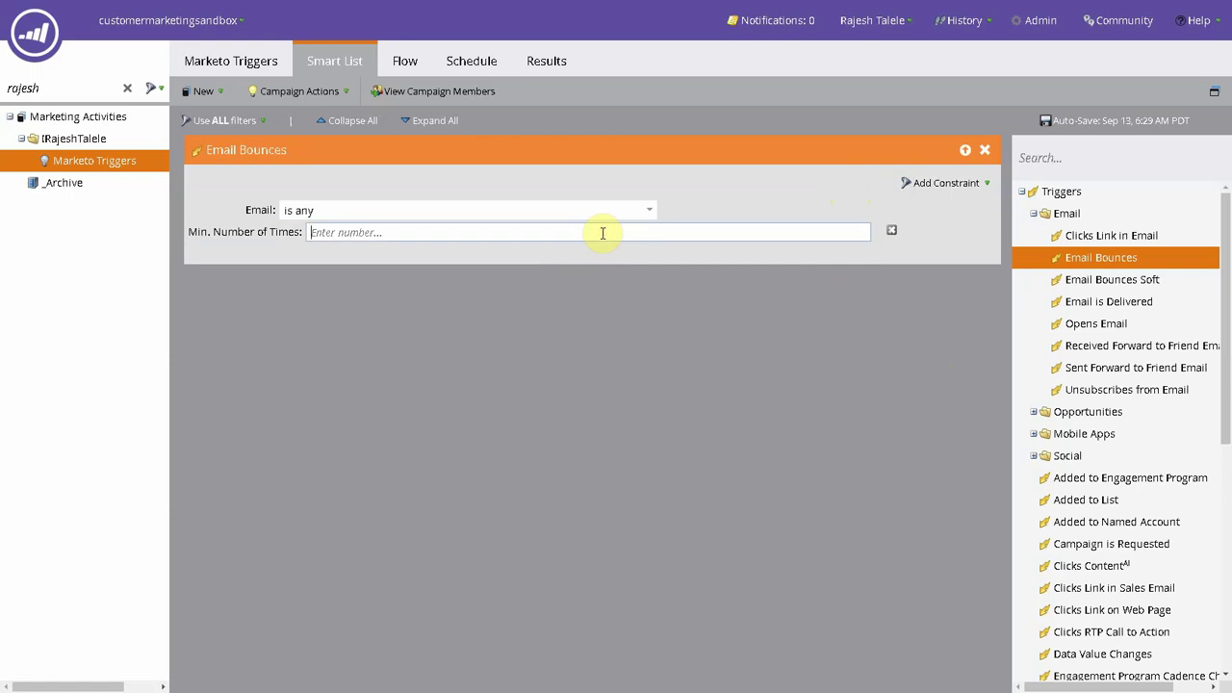
type("3")
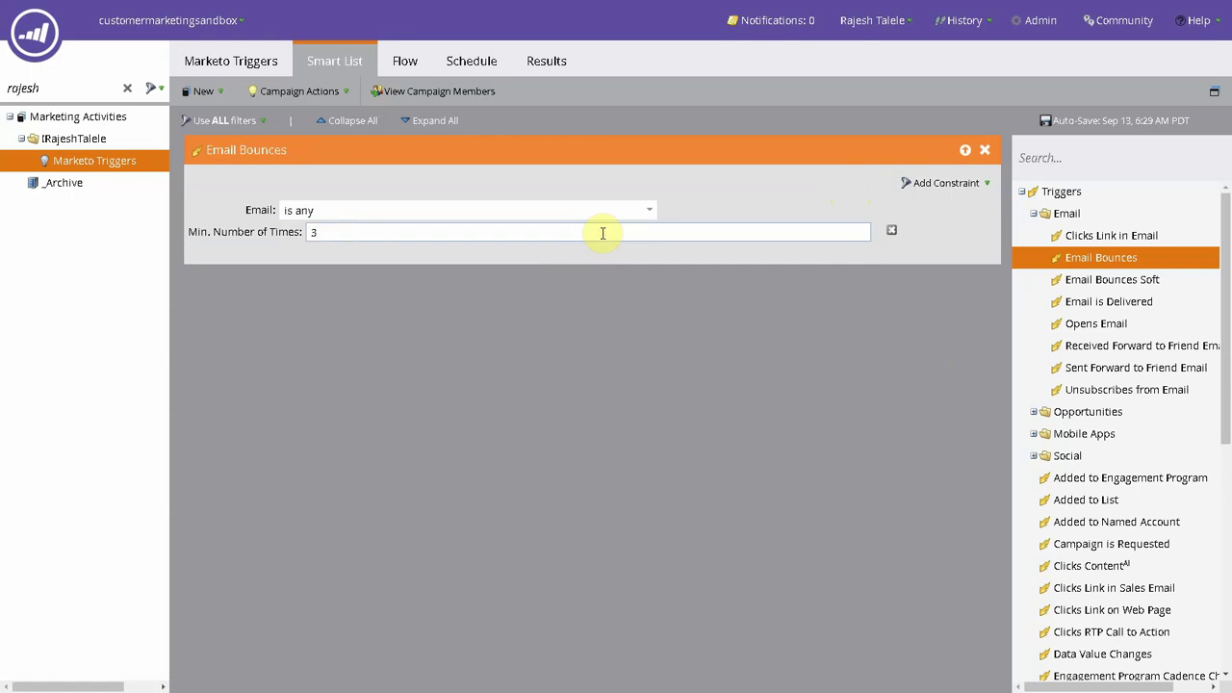
left_click(598, 328)
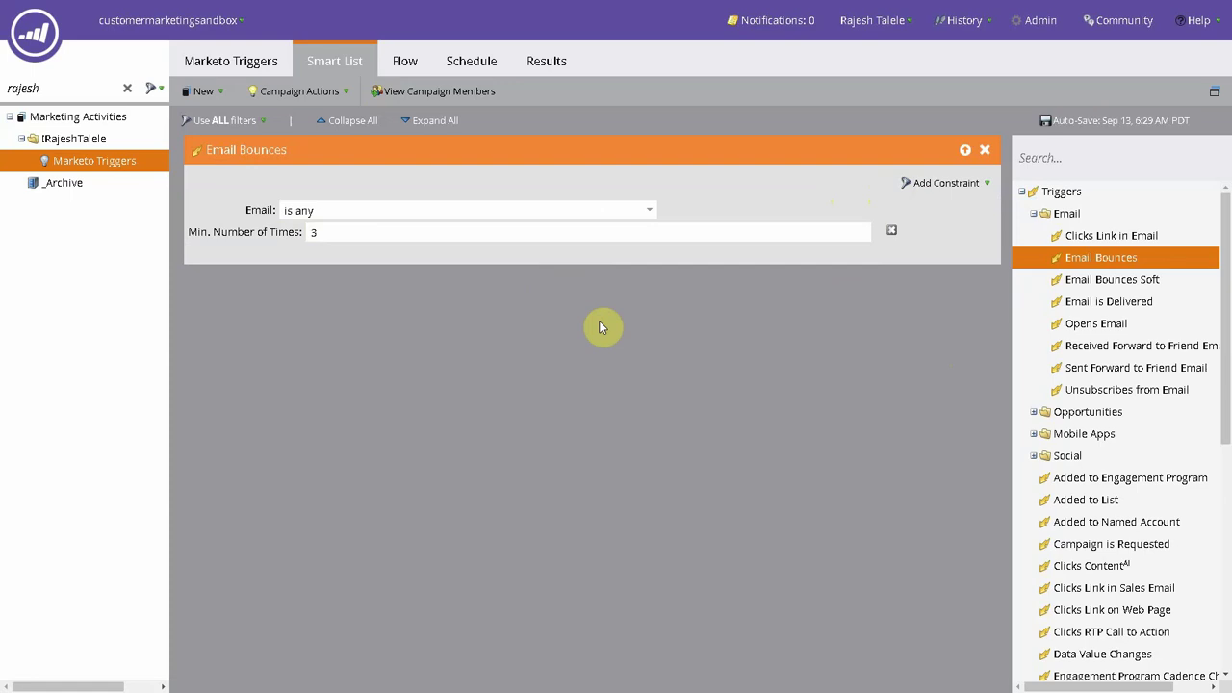
left_click(313, 238)
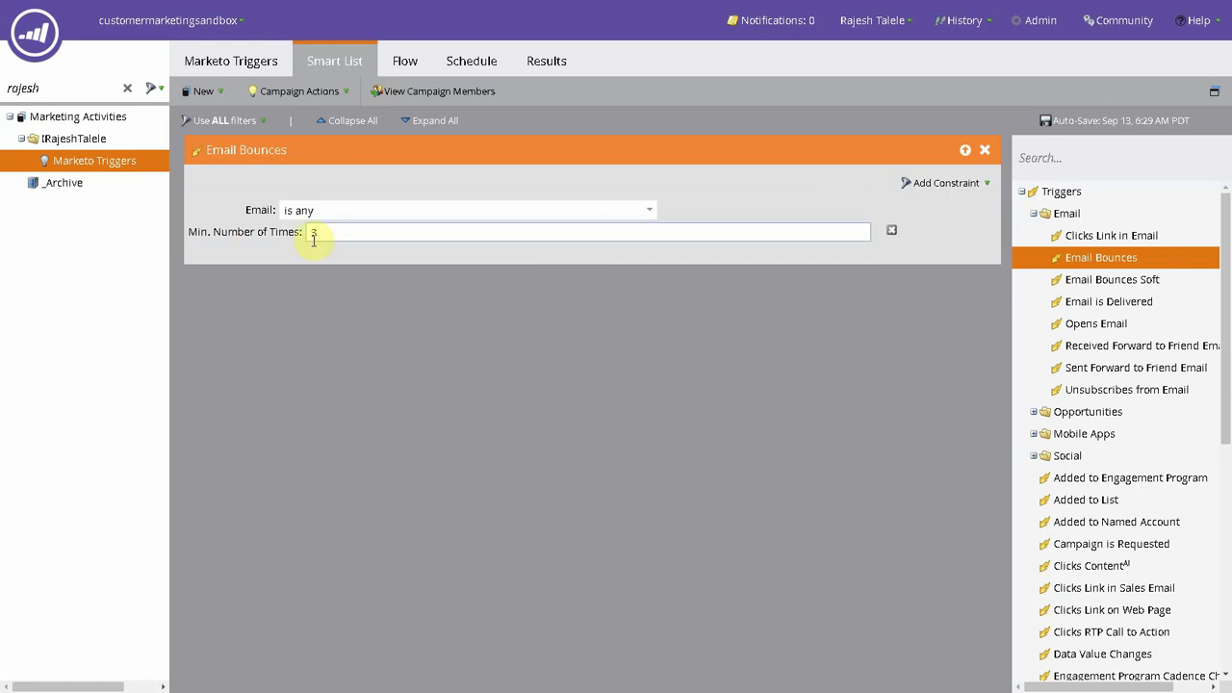
left_click(193, 239)
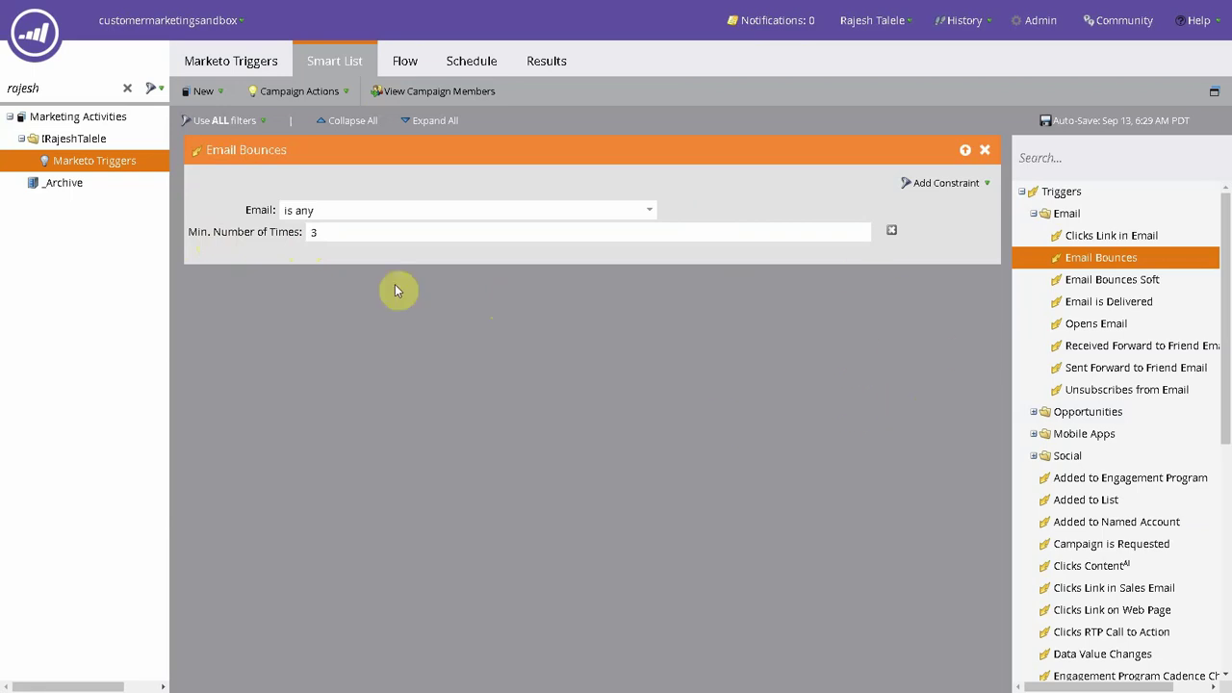
Remove the Min. Number of Times constraint and review the constraints available for the Email Bounces trigger.
left_click(891, 230)
left_click(945, 185)
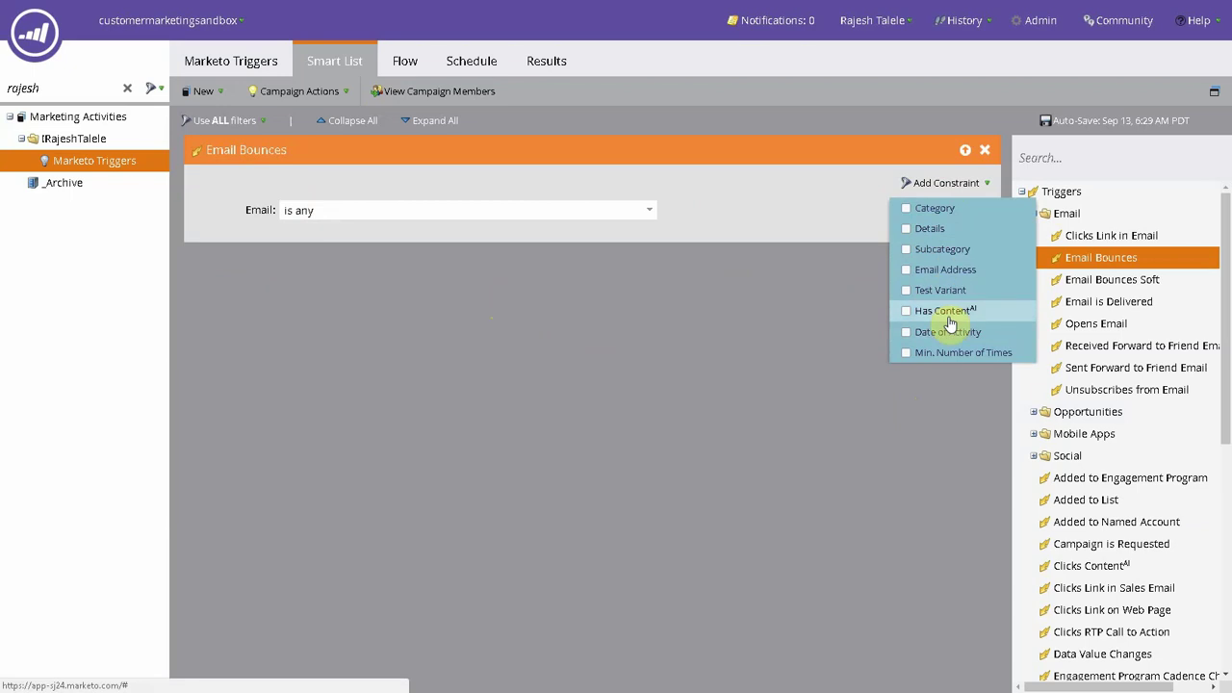
left_click(672, 414)
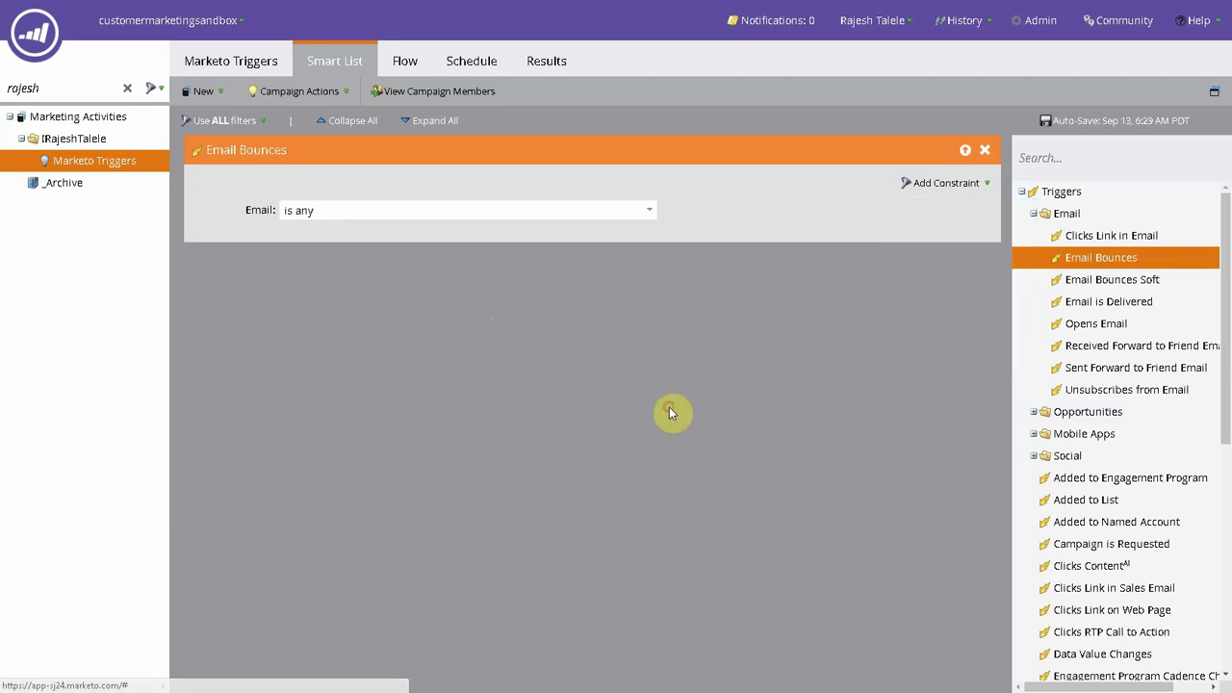